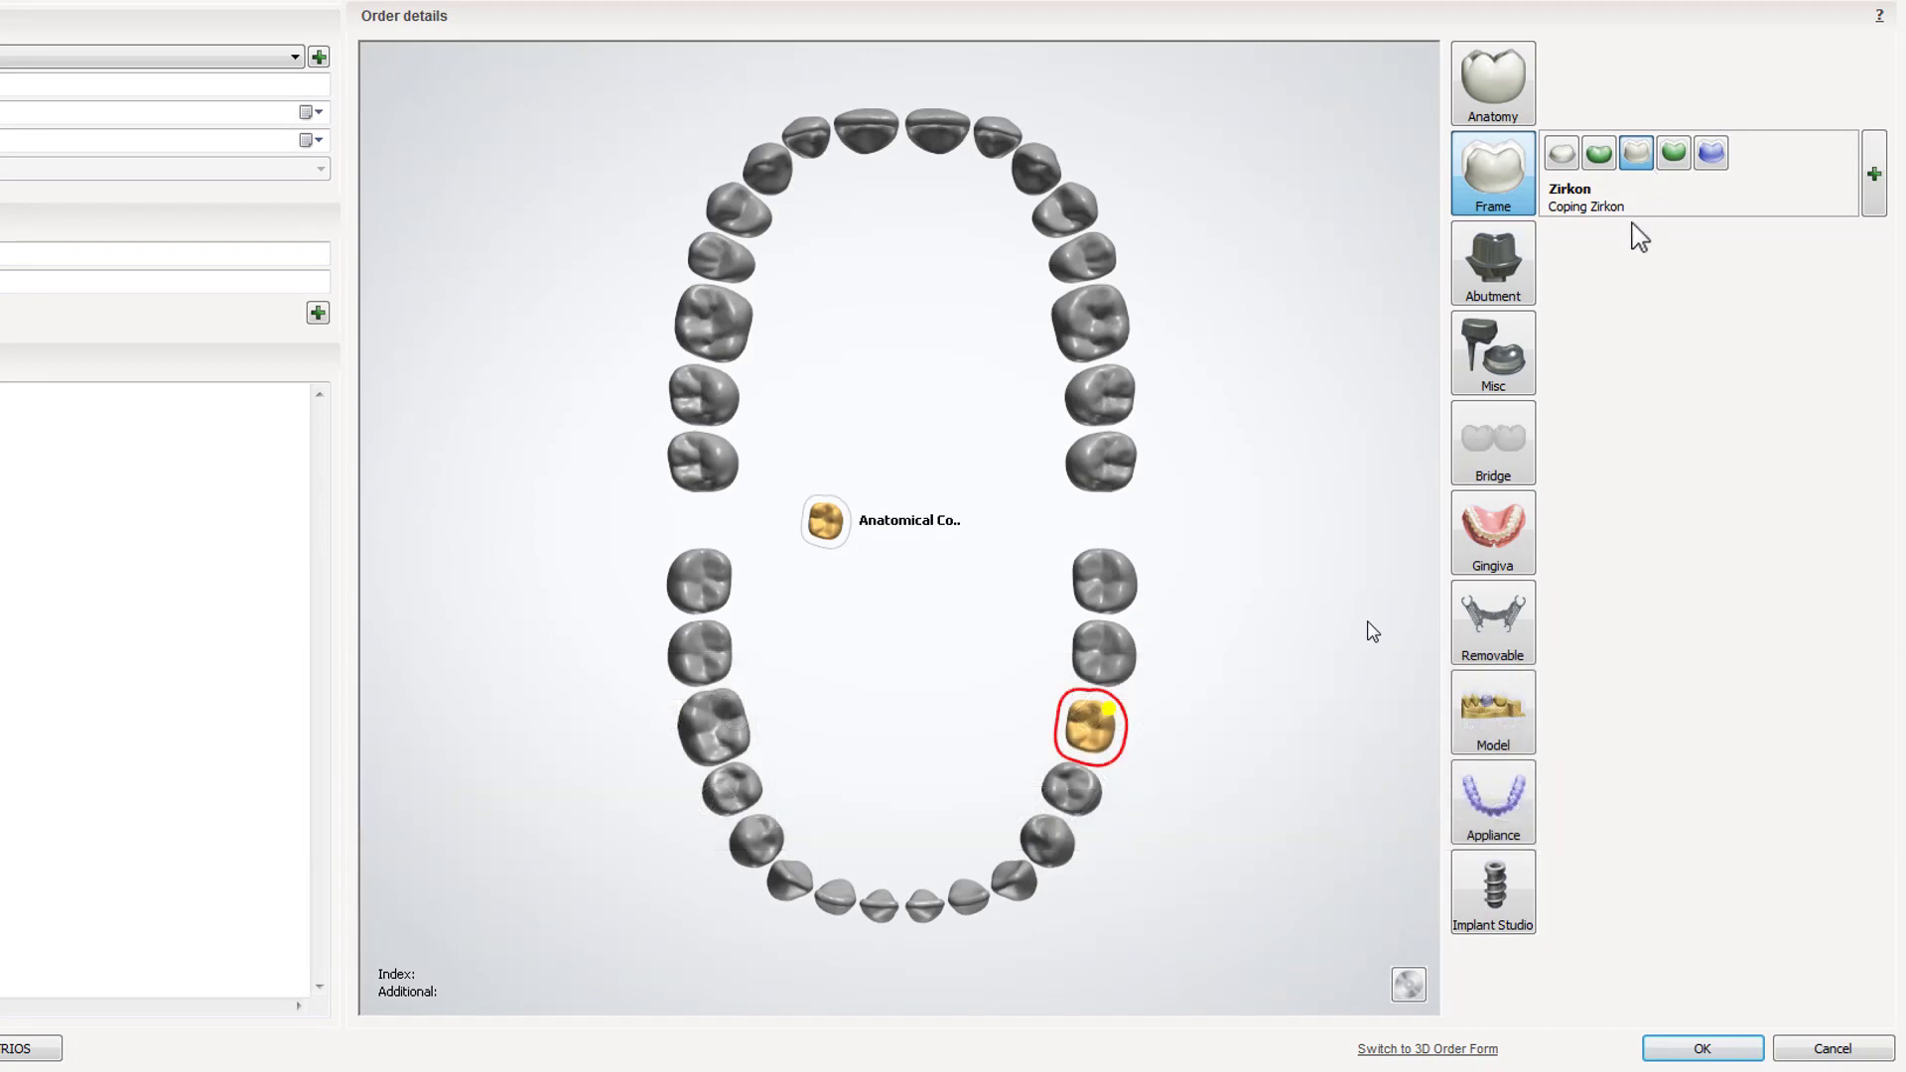
Step: Add a digital model in Model Material to the coping order, save it, and open the order in Dental Designer
click(1493, 717)
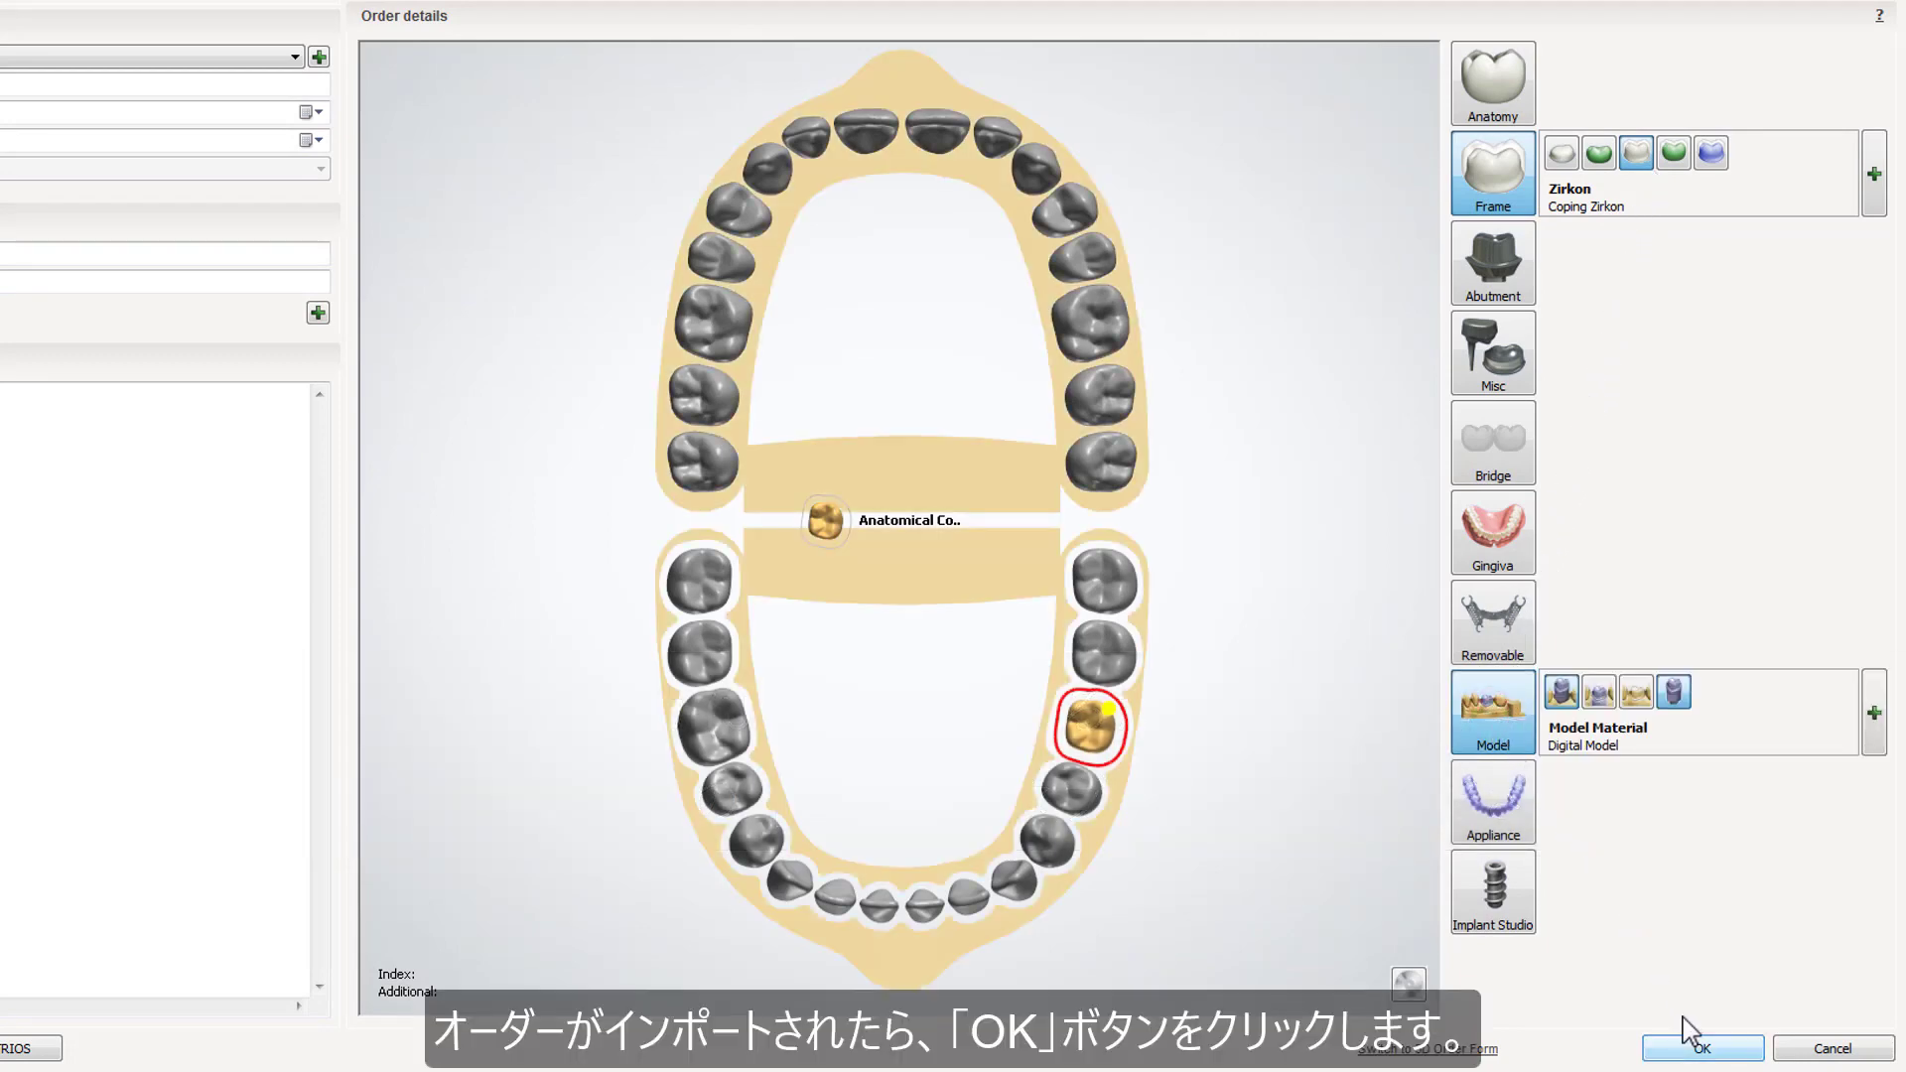
click(1703, 1049)
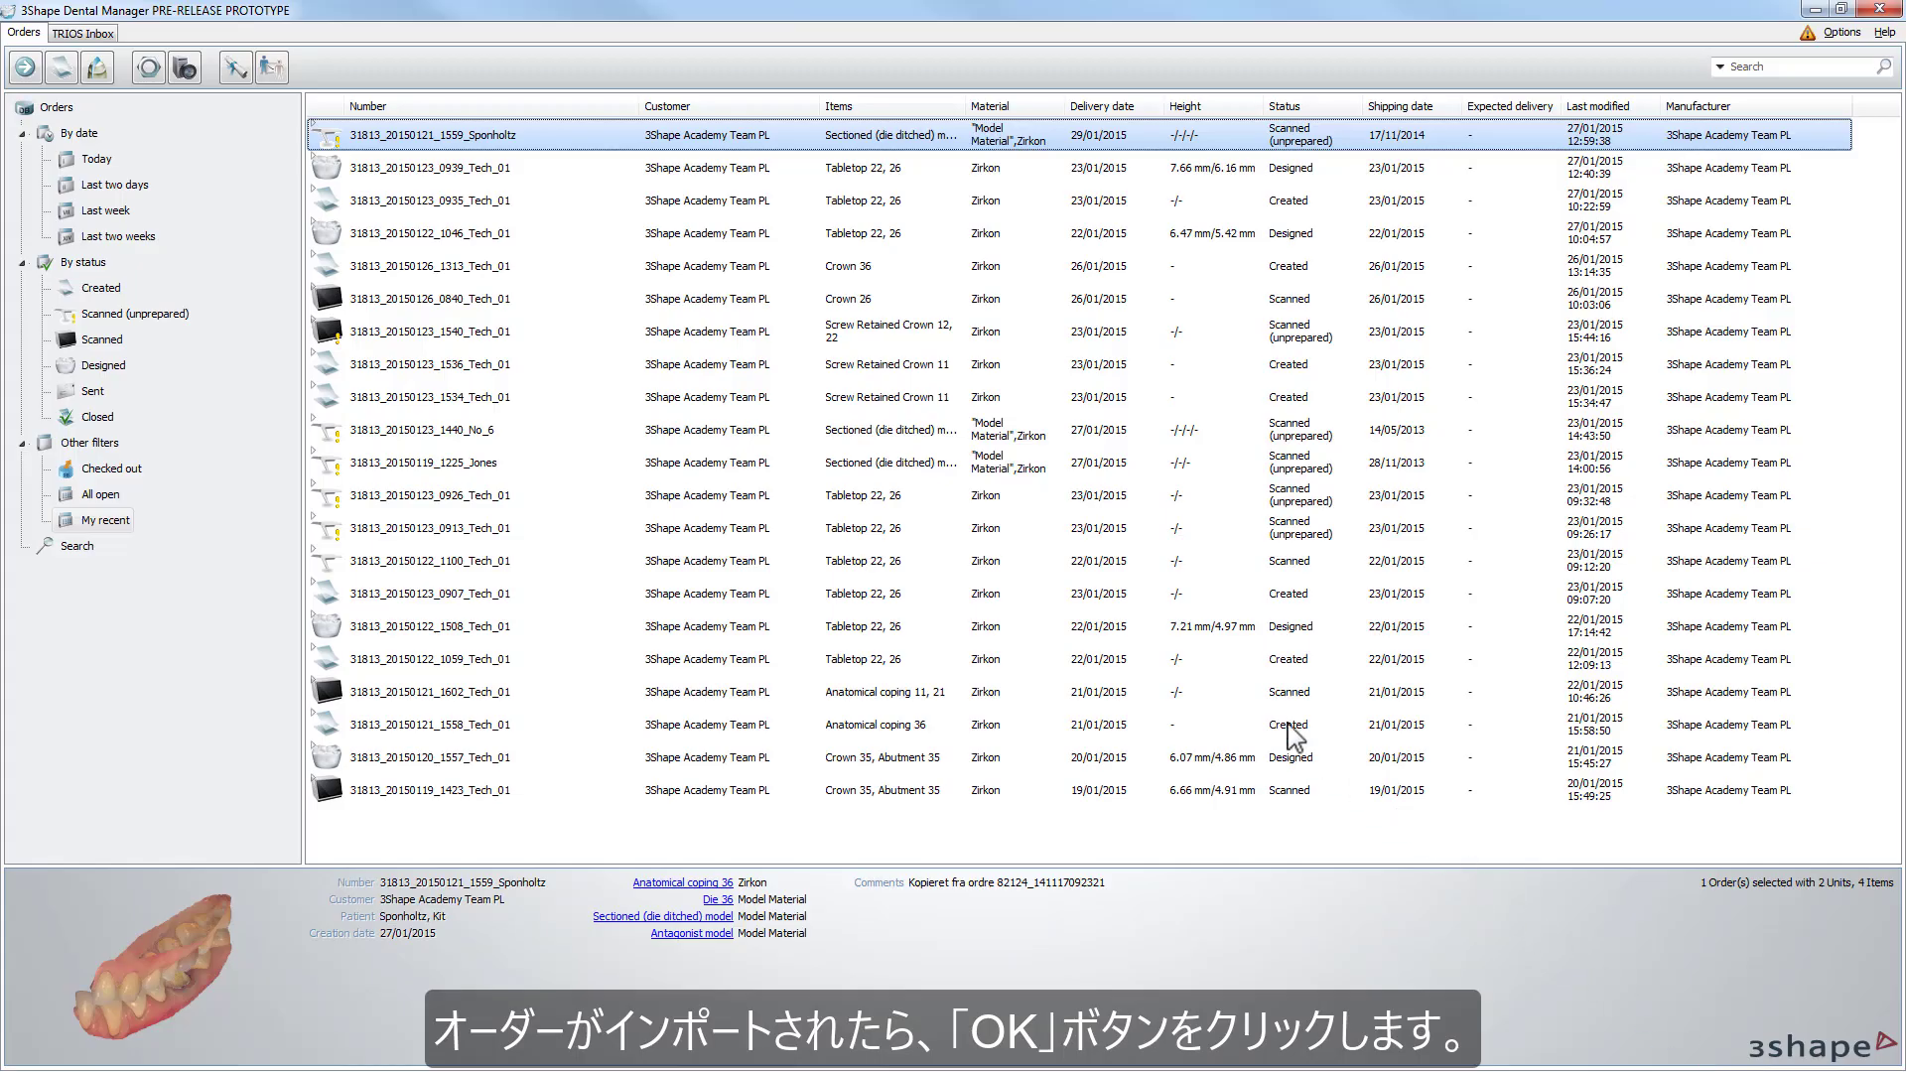
double_click(544, 137)
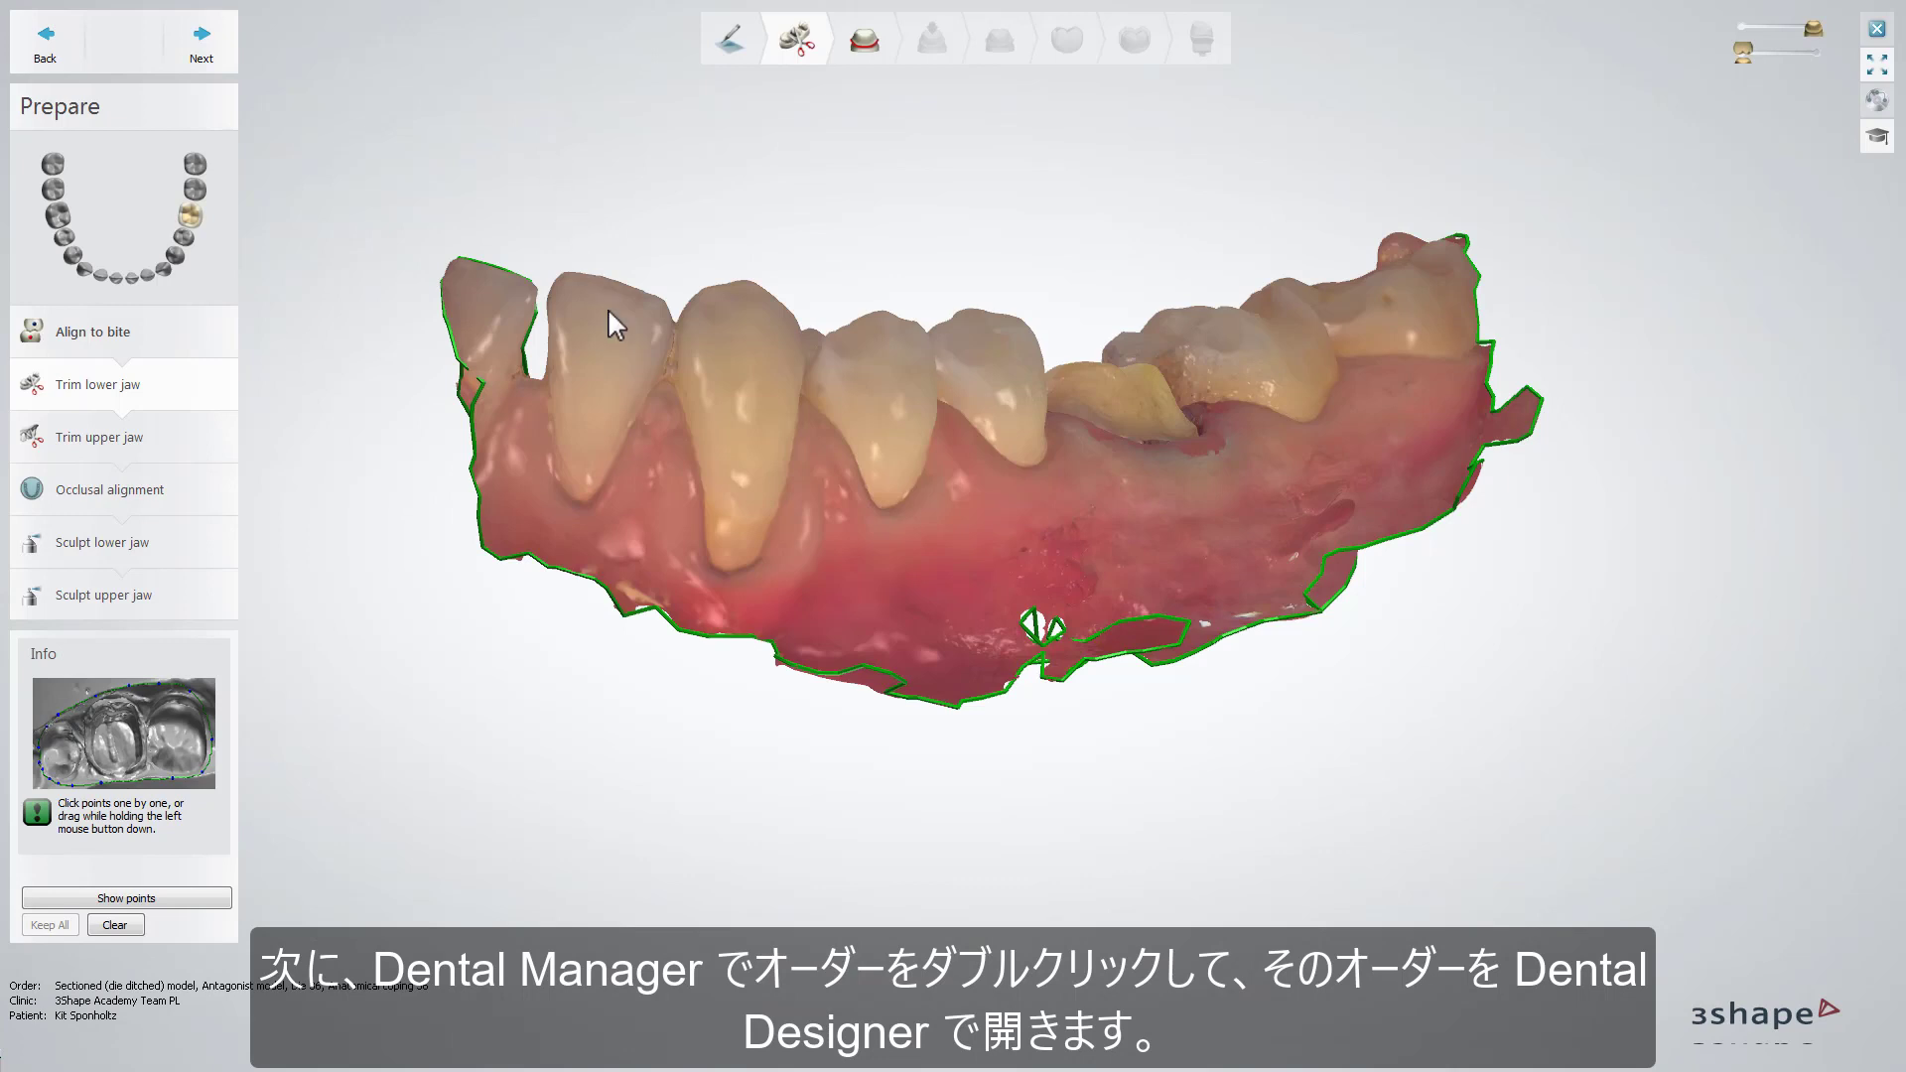
Step: Complete the scan preparation of both jaws and proceed to the margin line stage for tooth 36
click(735, 631)
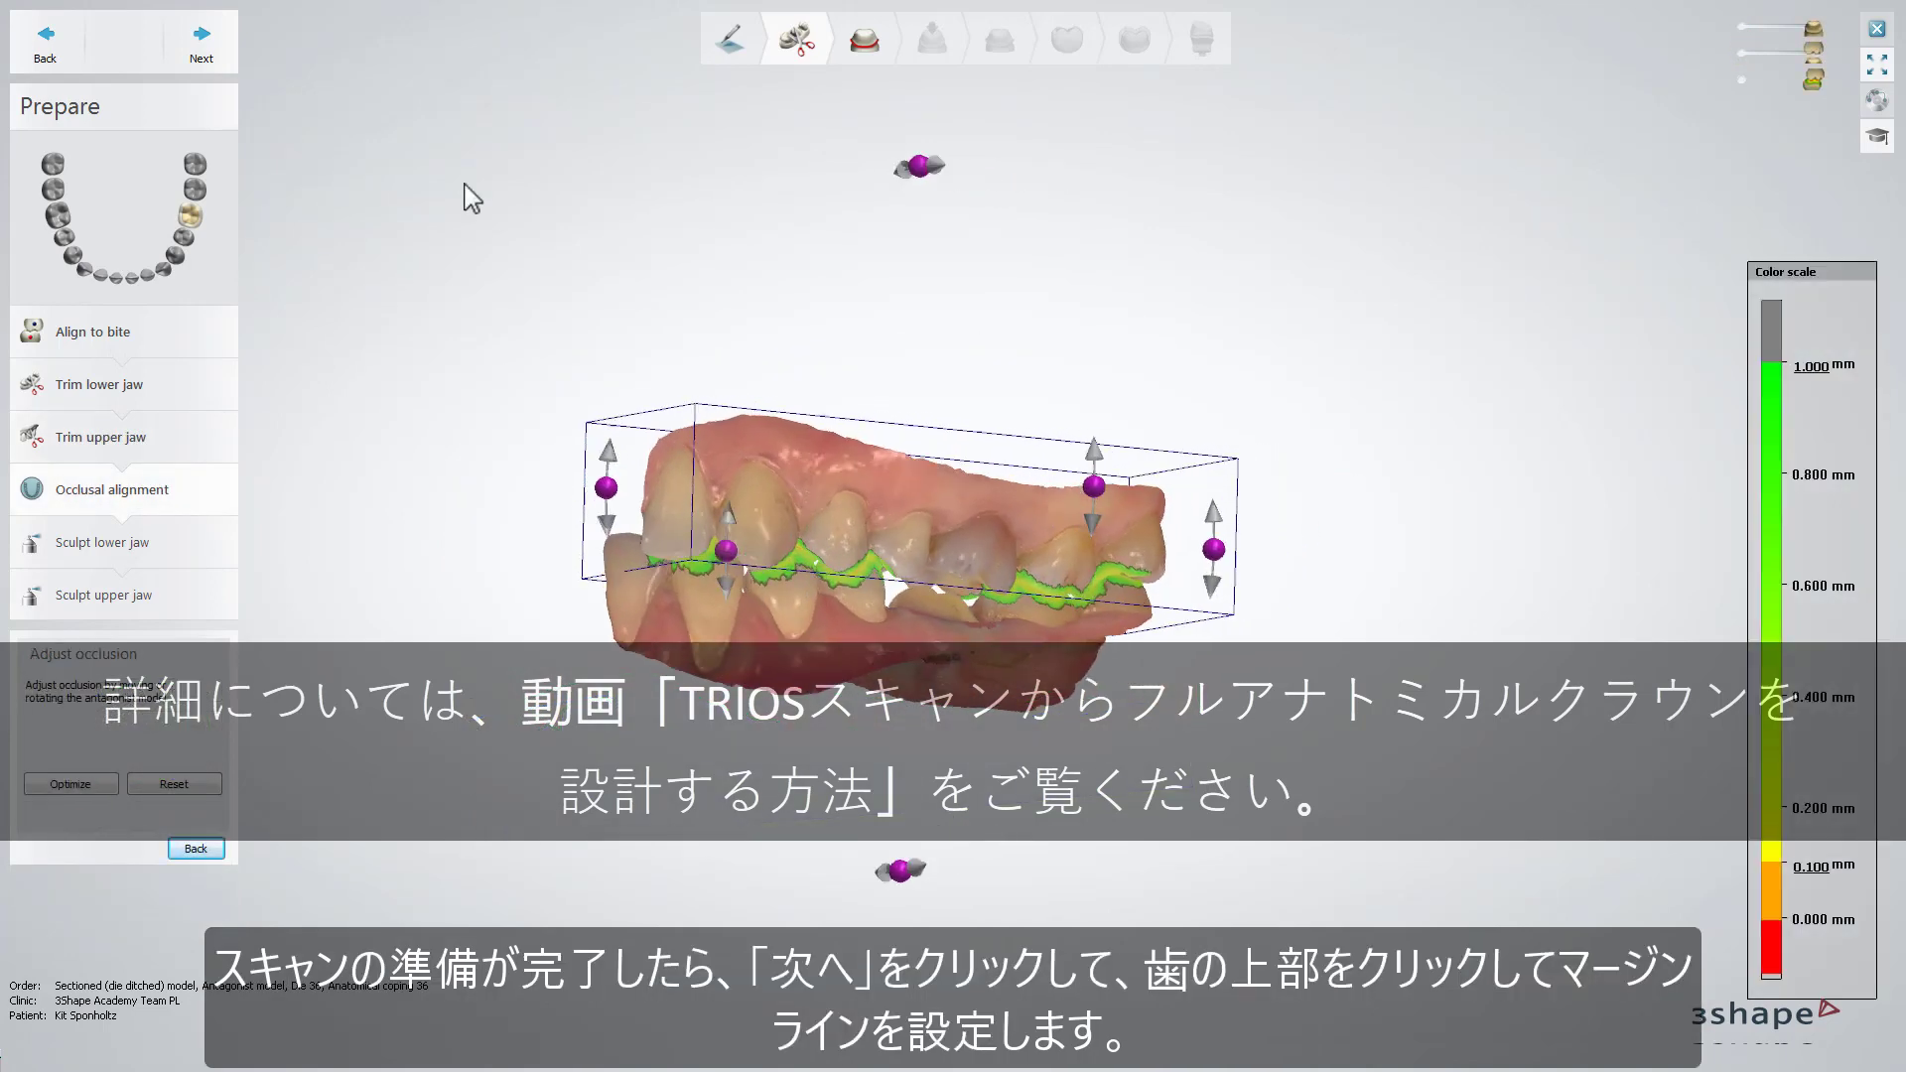
click(204, 45)
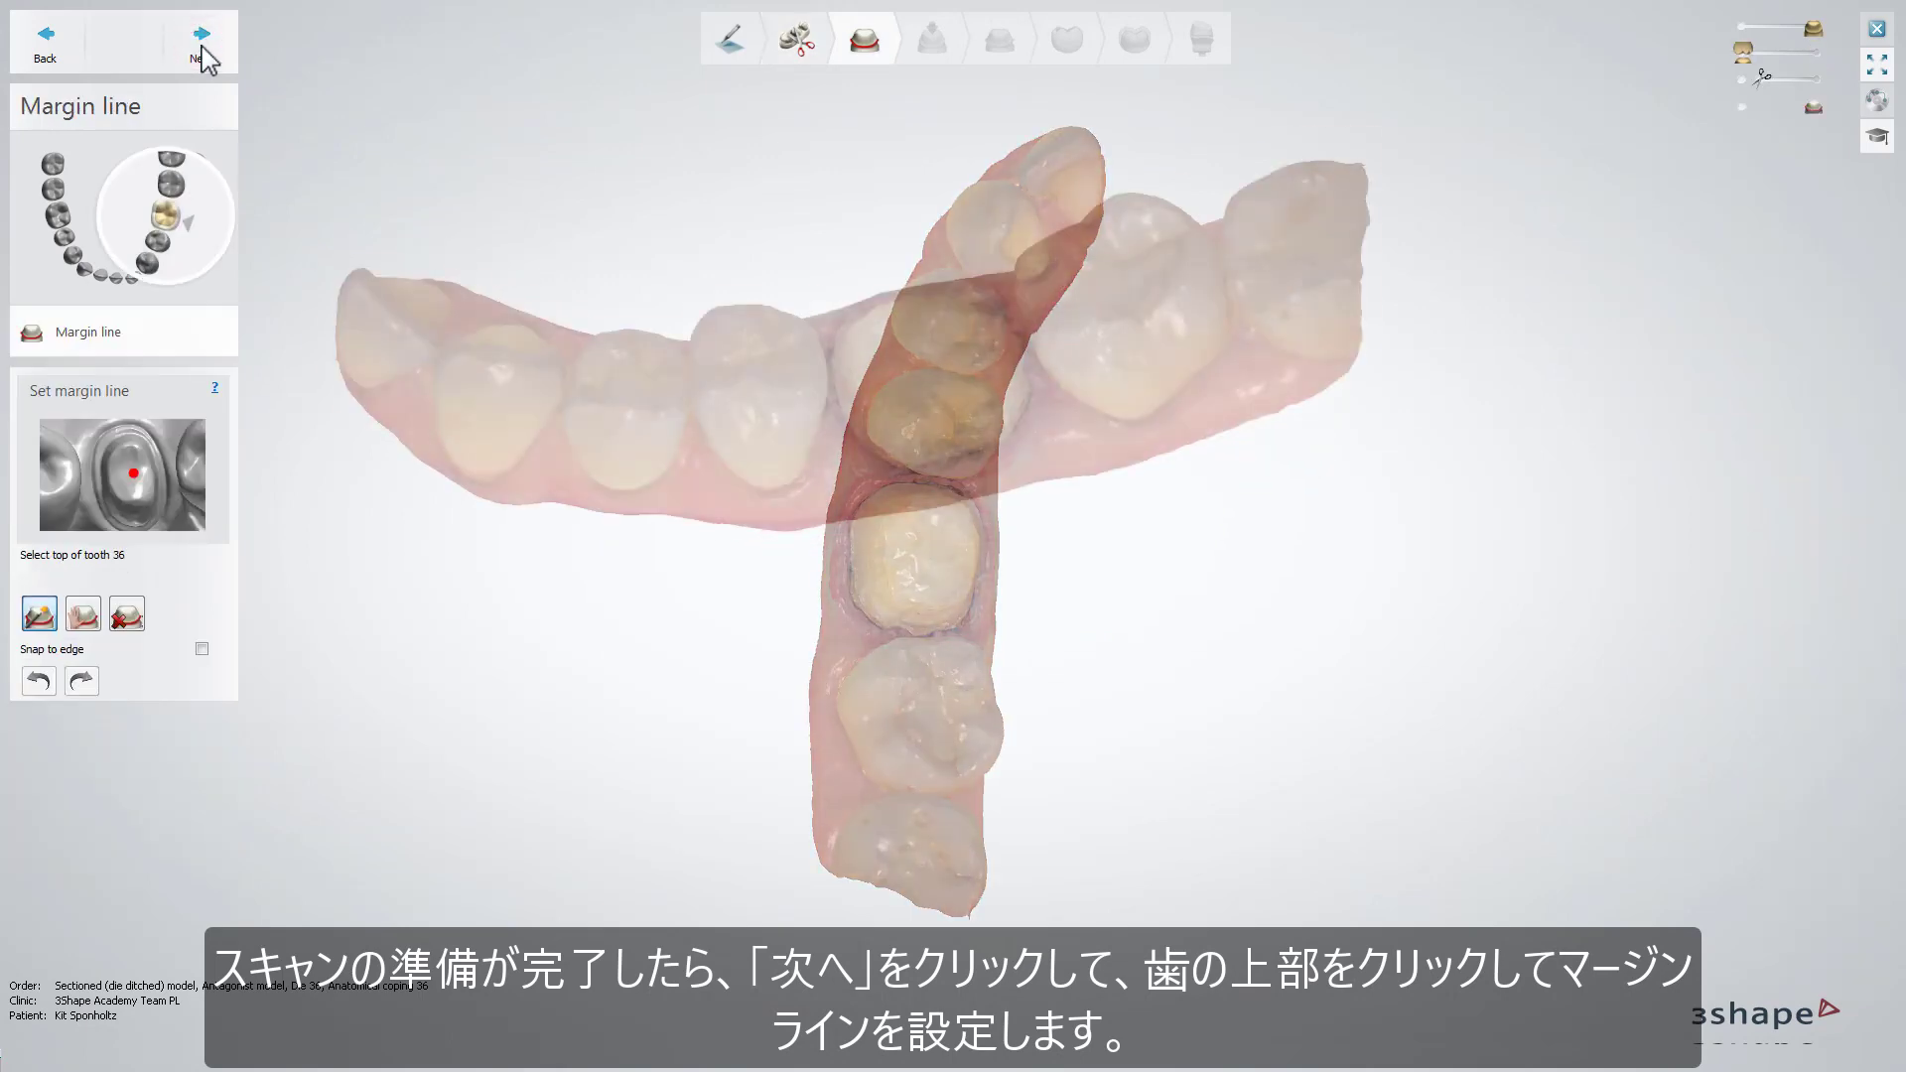
Step: Detect the margin line of tooth 36 automatically, adjust it beside the neighbouring molar, and redo the automatic detection from scratch
click(920, 298)
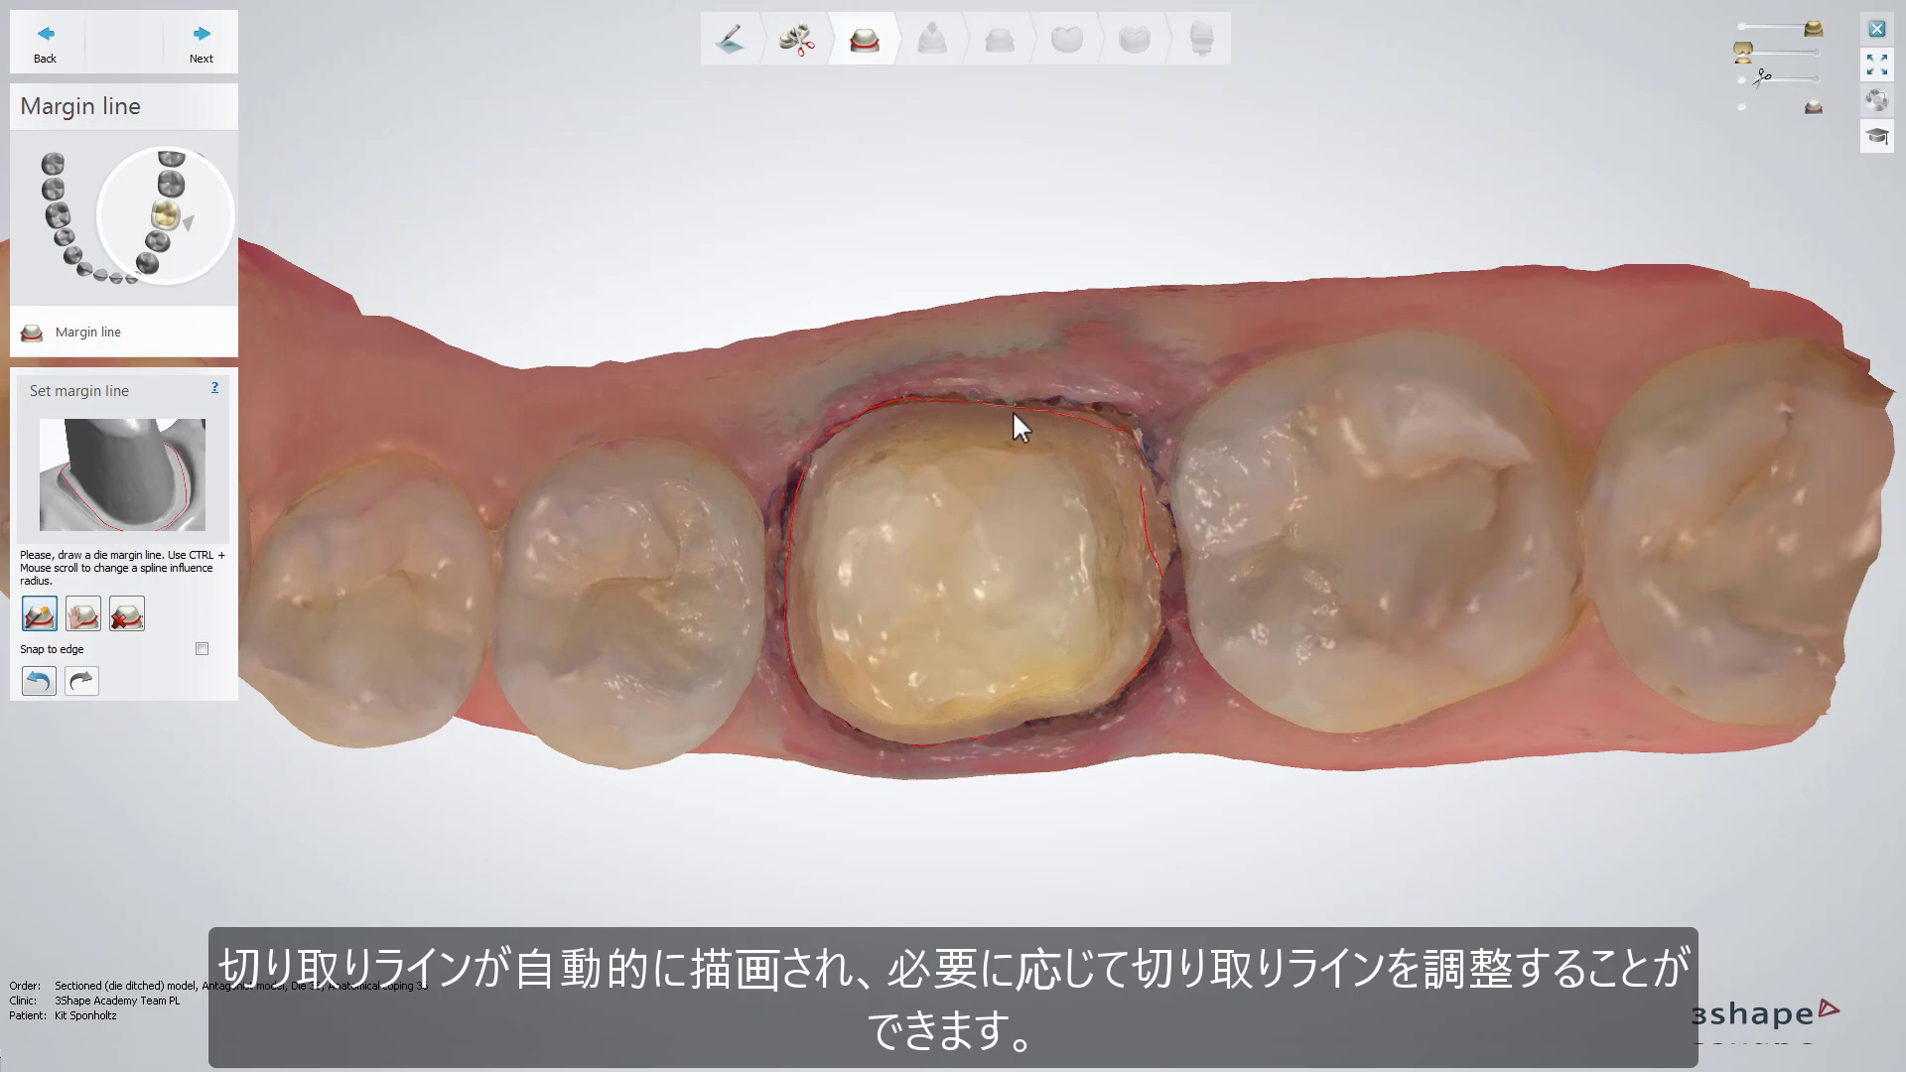
drag(1141, 467, 1158, 509)
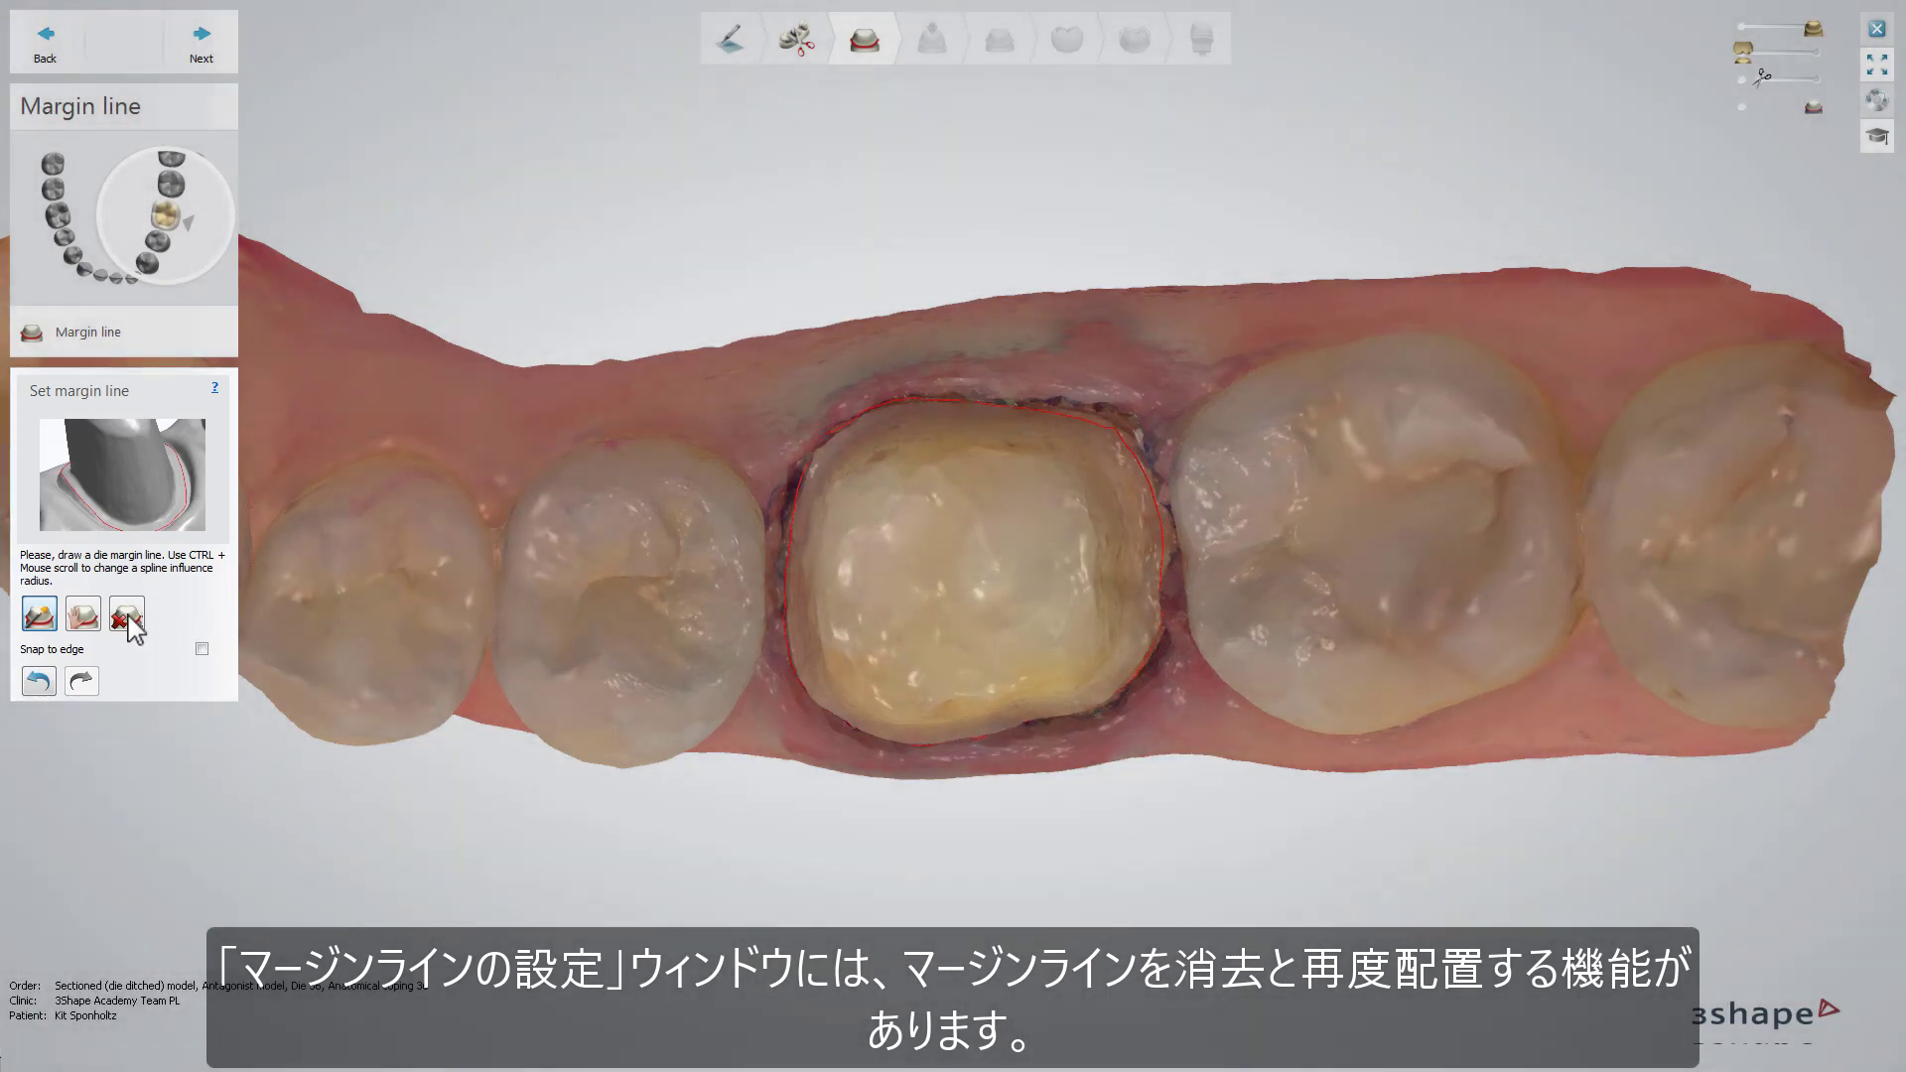
click(127, 616)
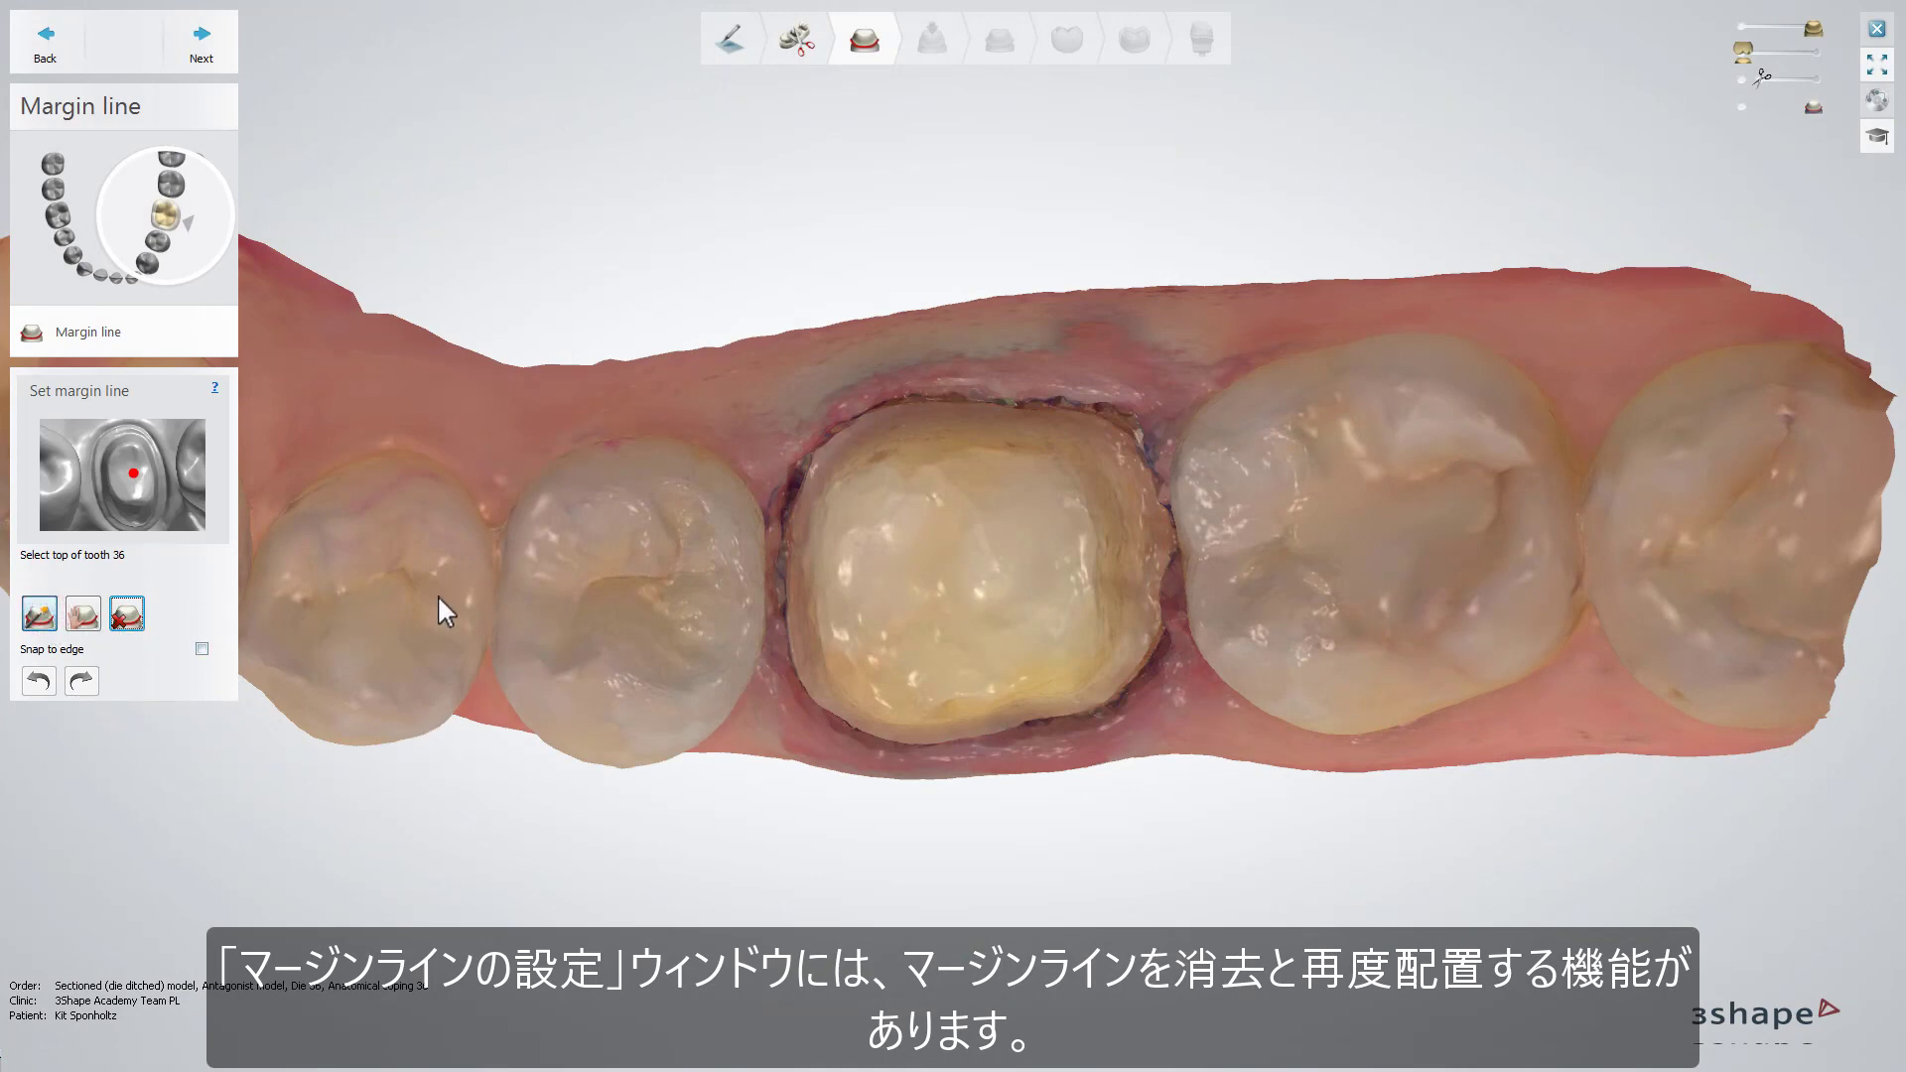
click(953, 572)
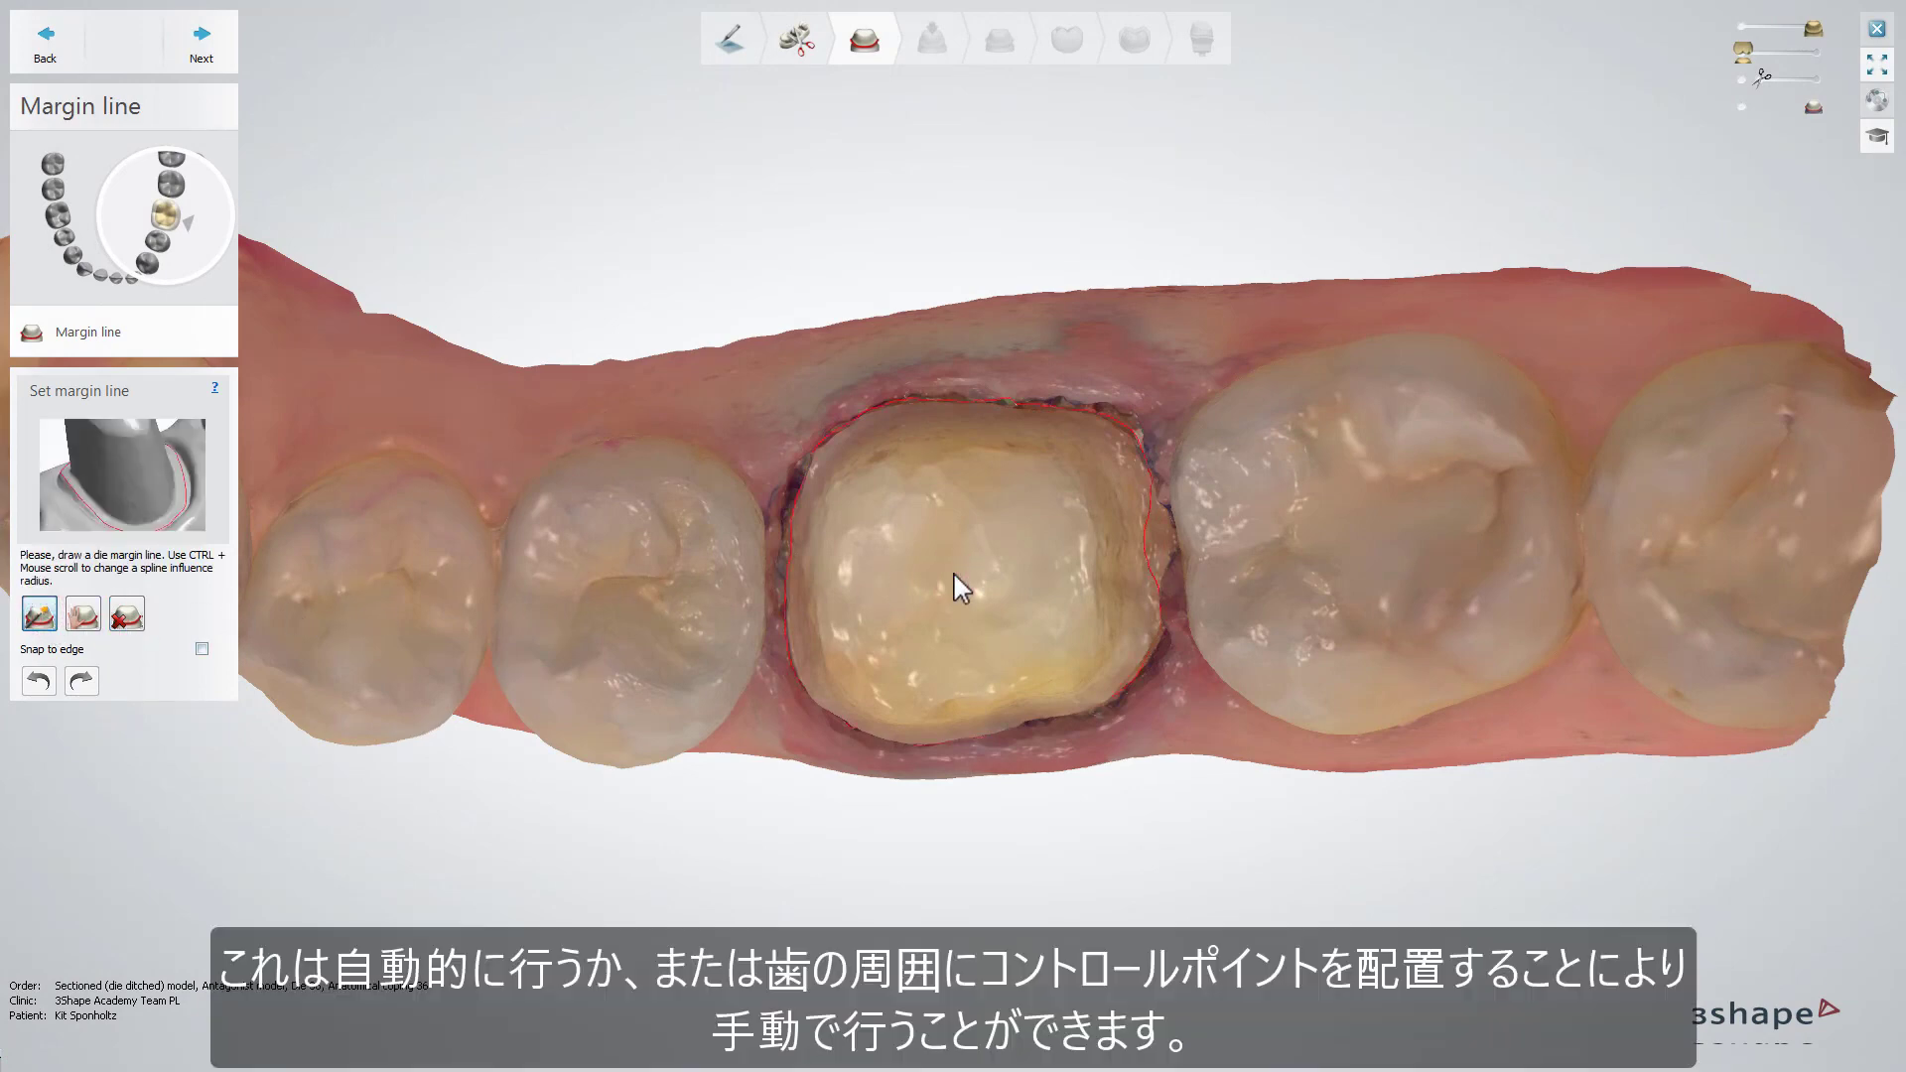
Step: Redefine the margin line manually by placing control points around the edge of tooth 36 with Snap to edge enabled
click(84, 617)
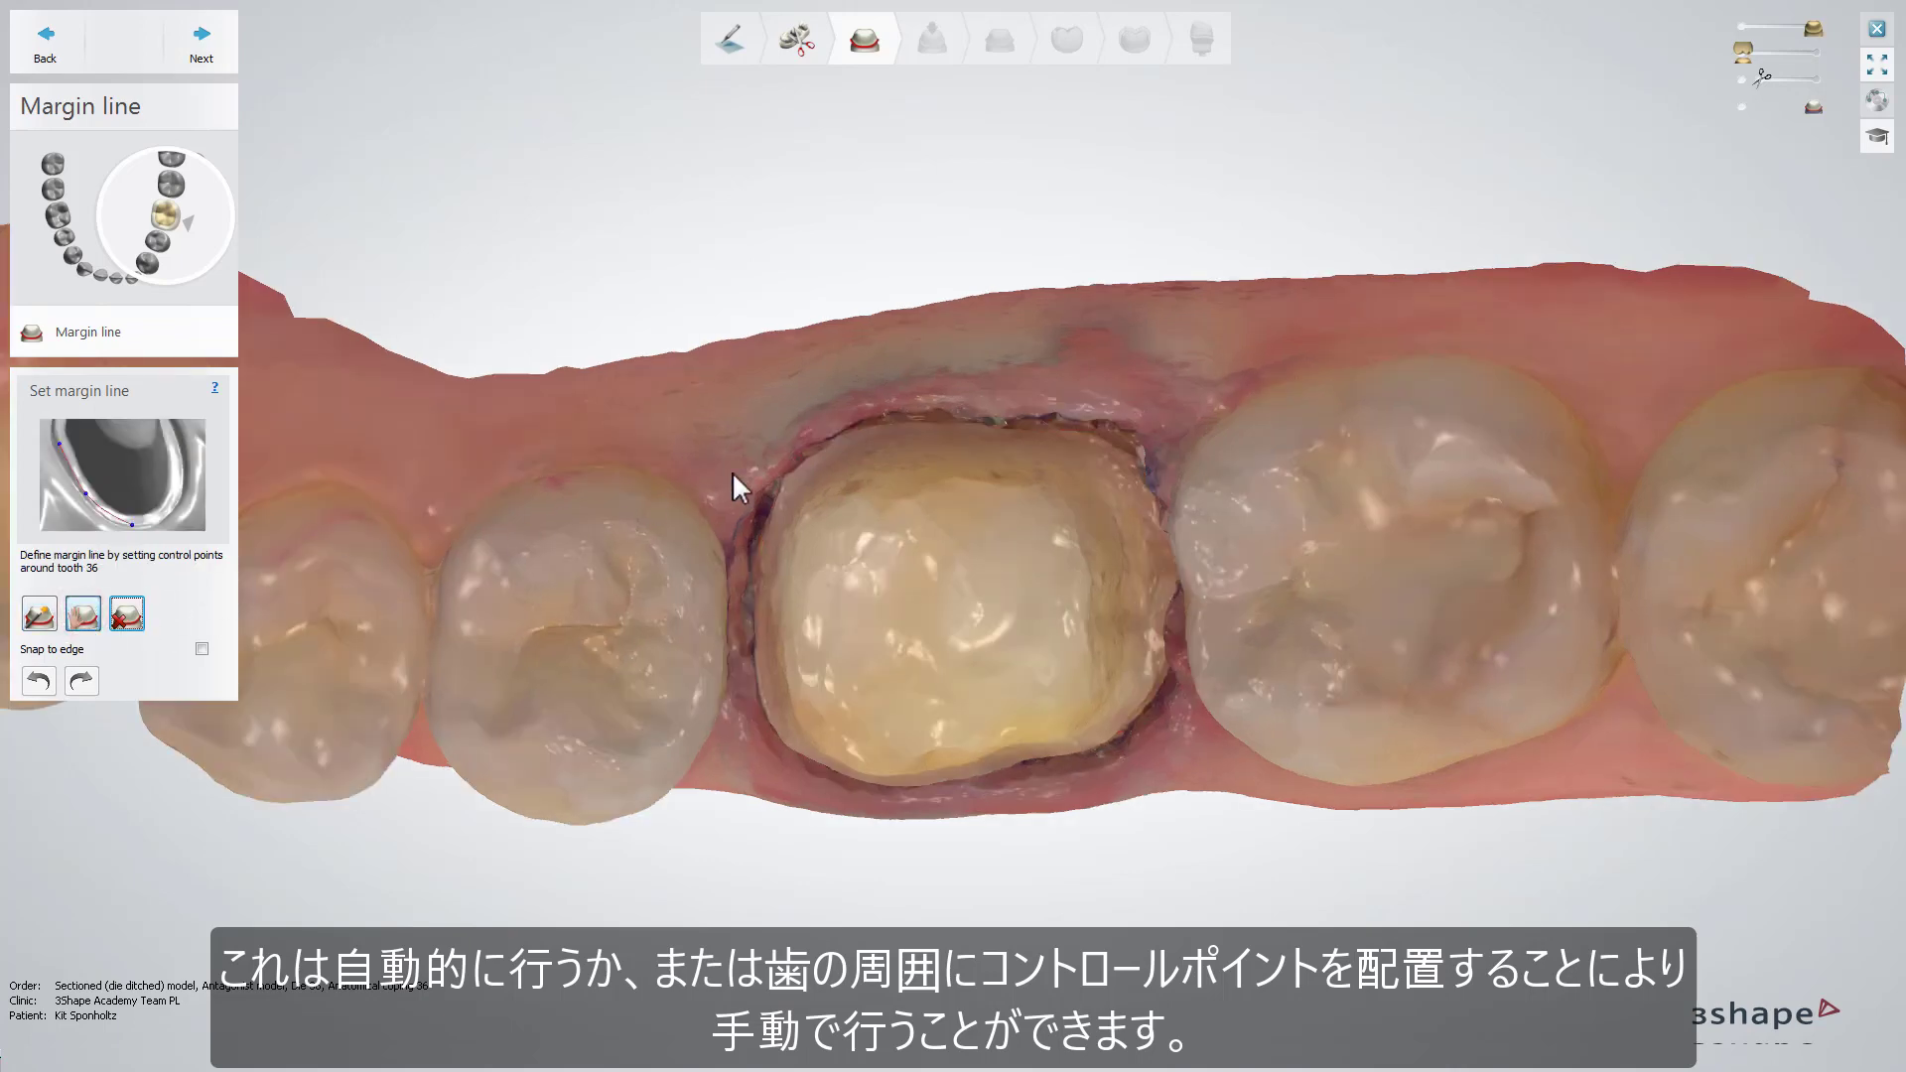
click(949, 426)
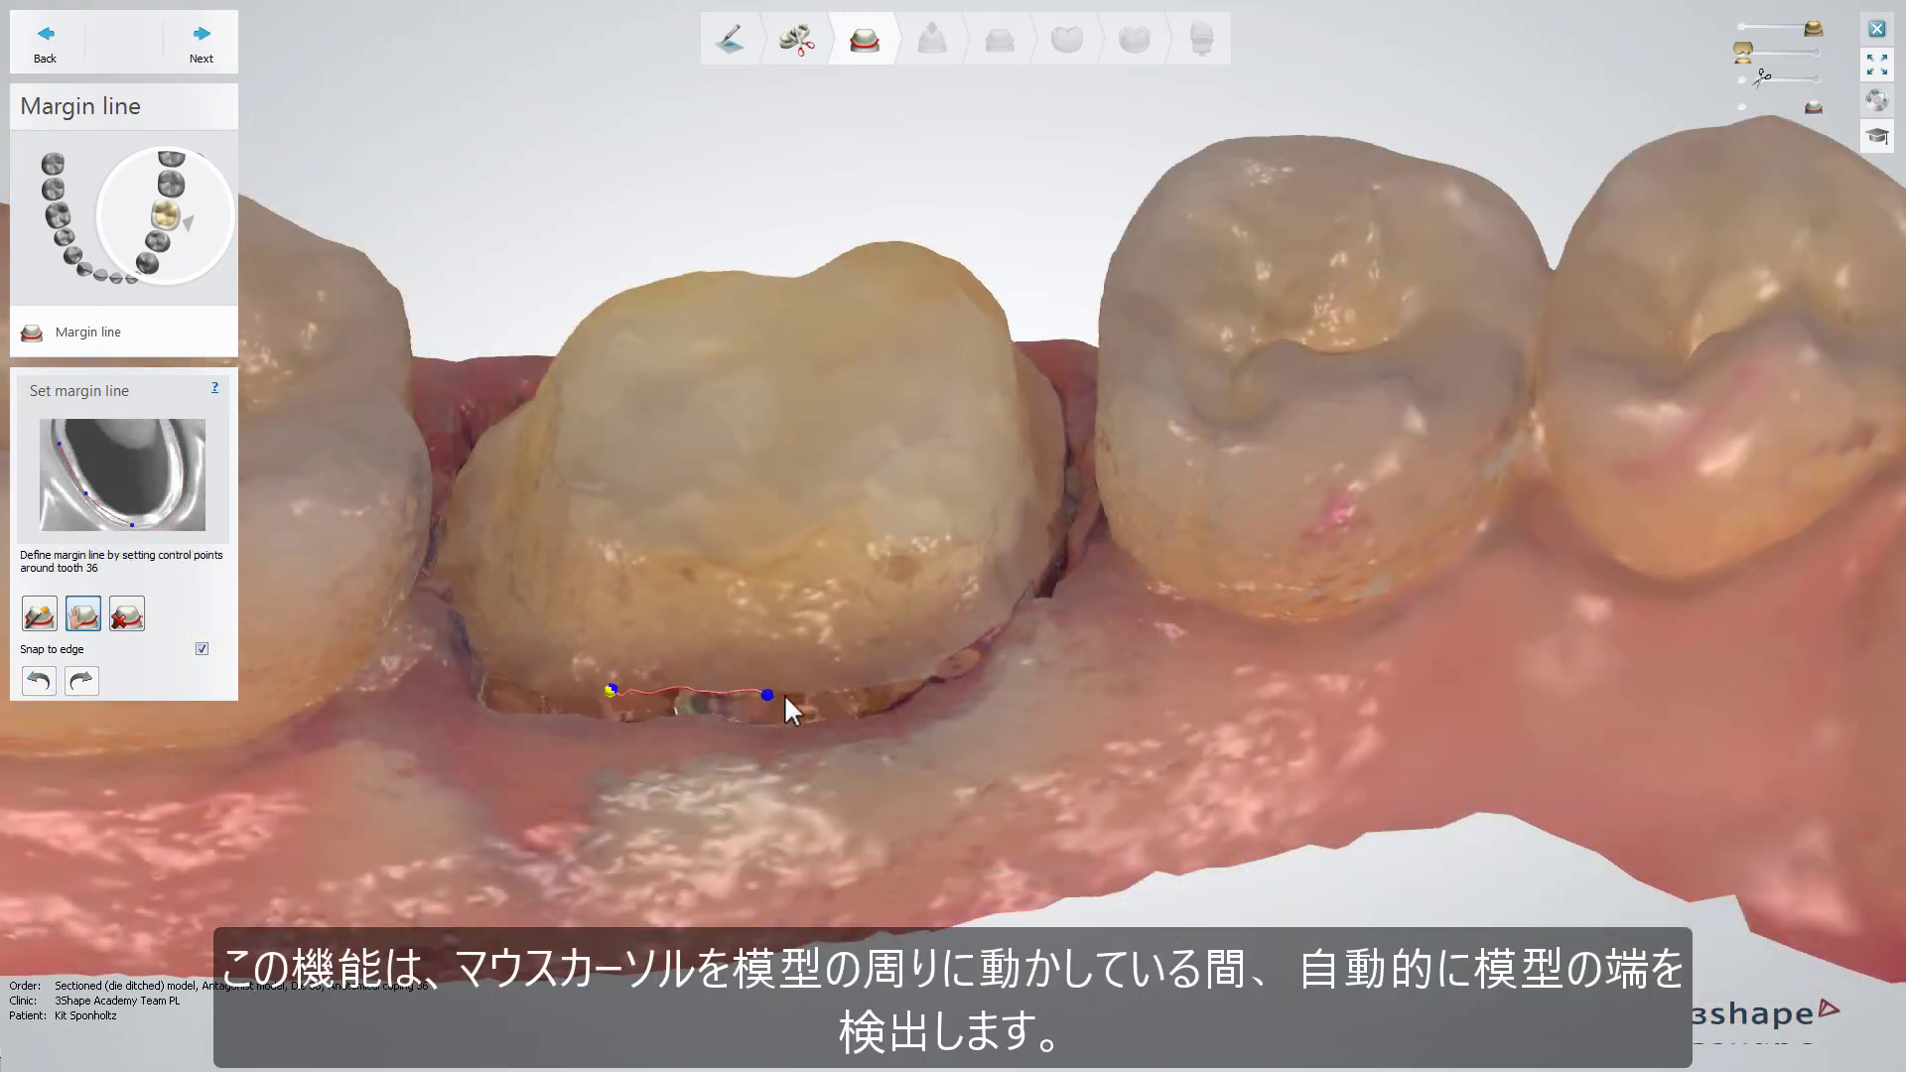
click(1015, 605)
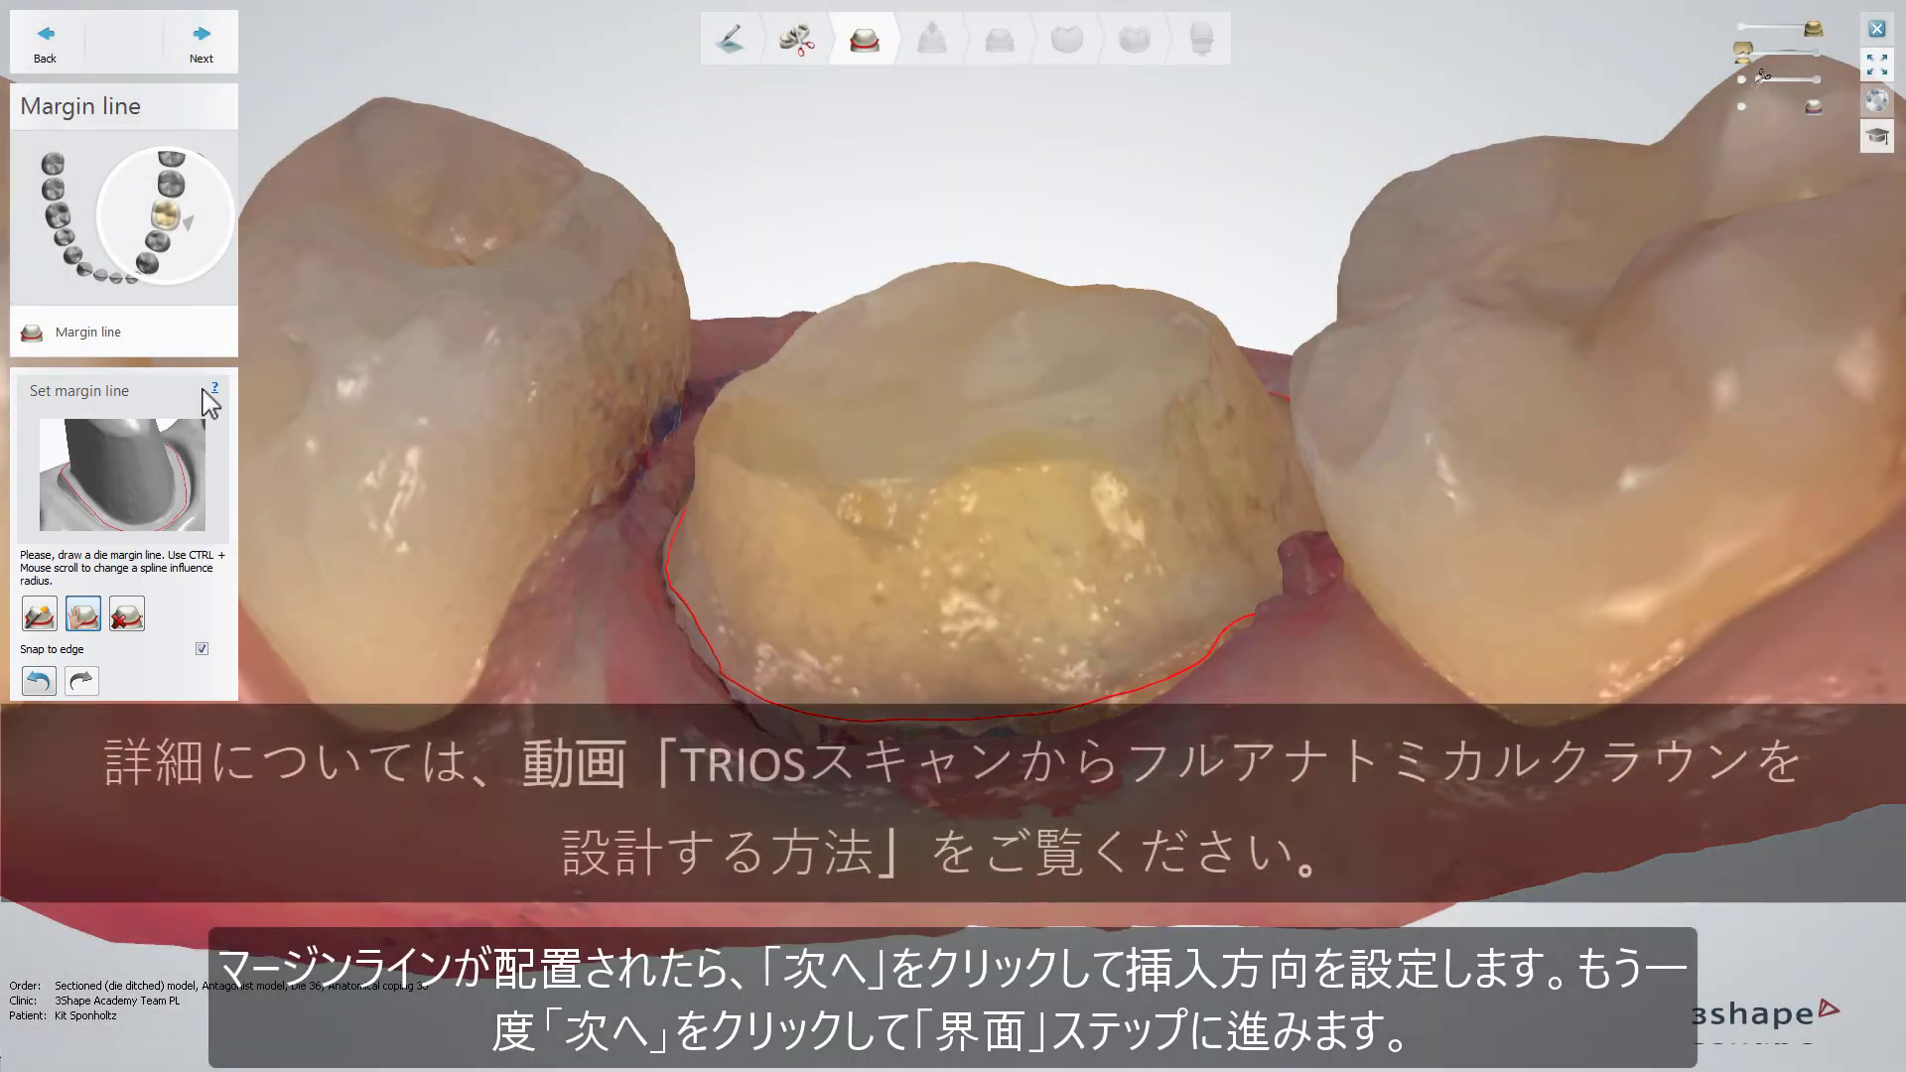
Step: Accept the margin line and insertion direction, and reshape the coping's margin line where it crosses the undercut area
click(202, 42)
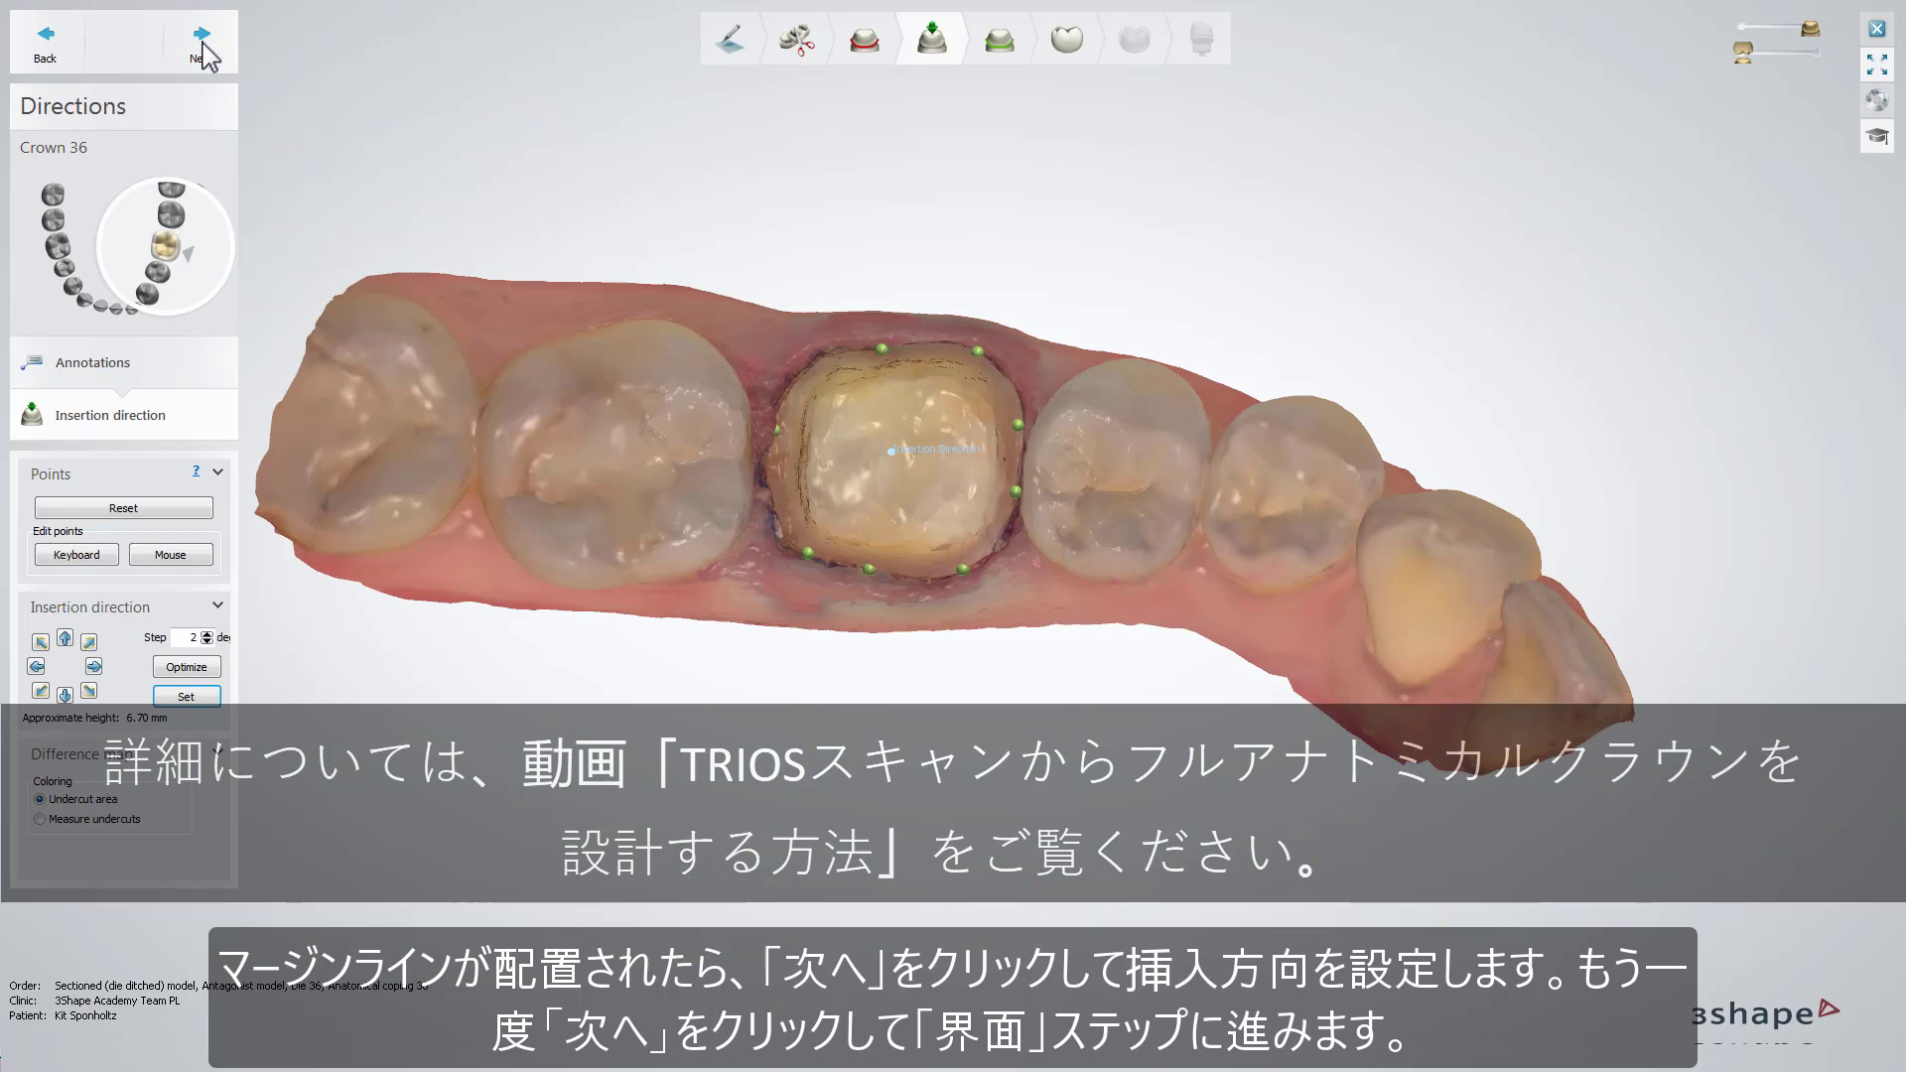
click(202, 42)
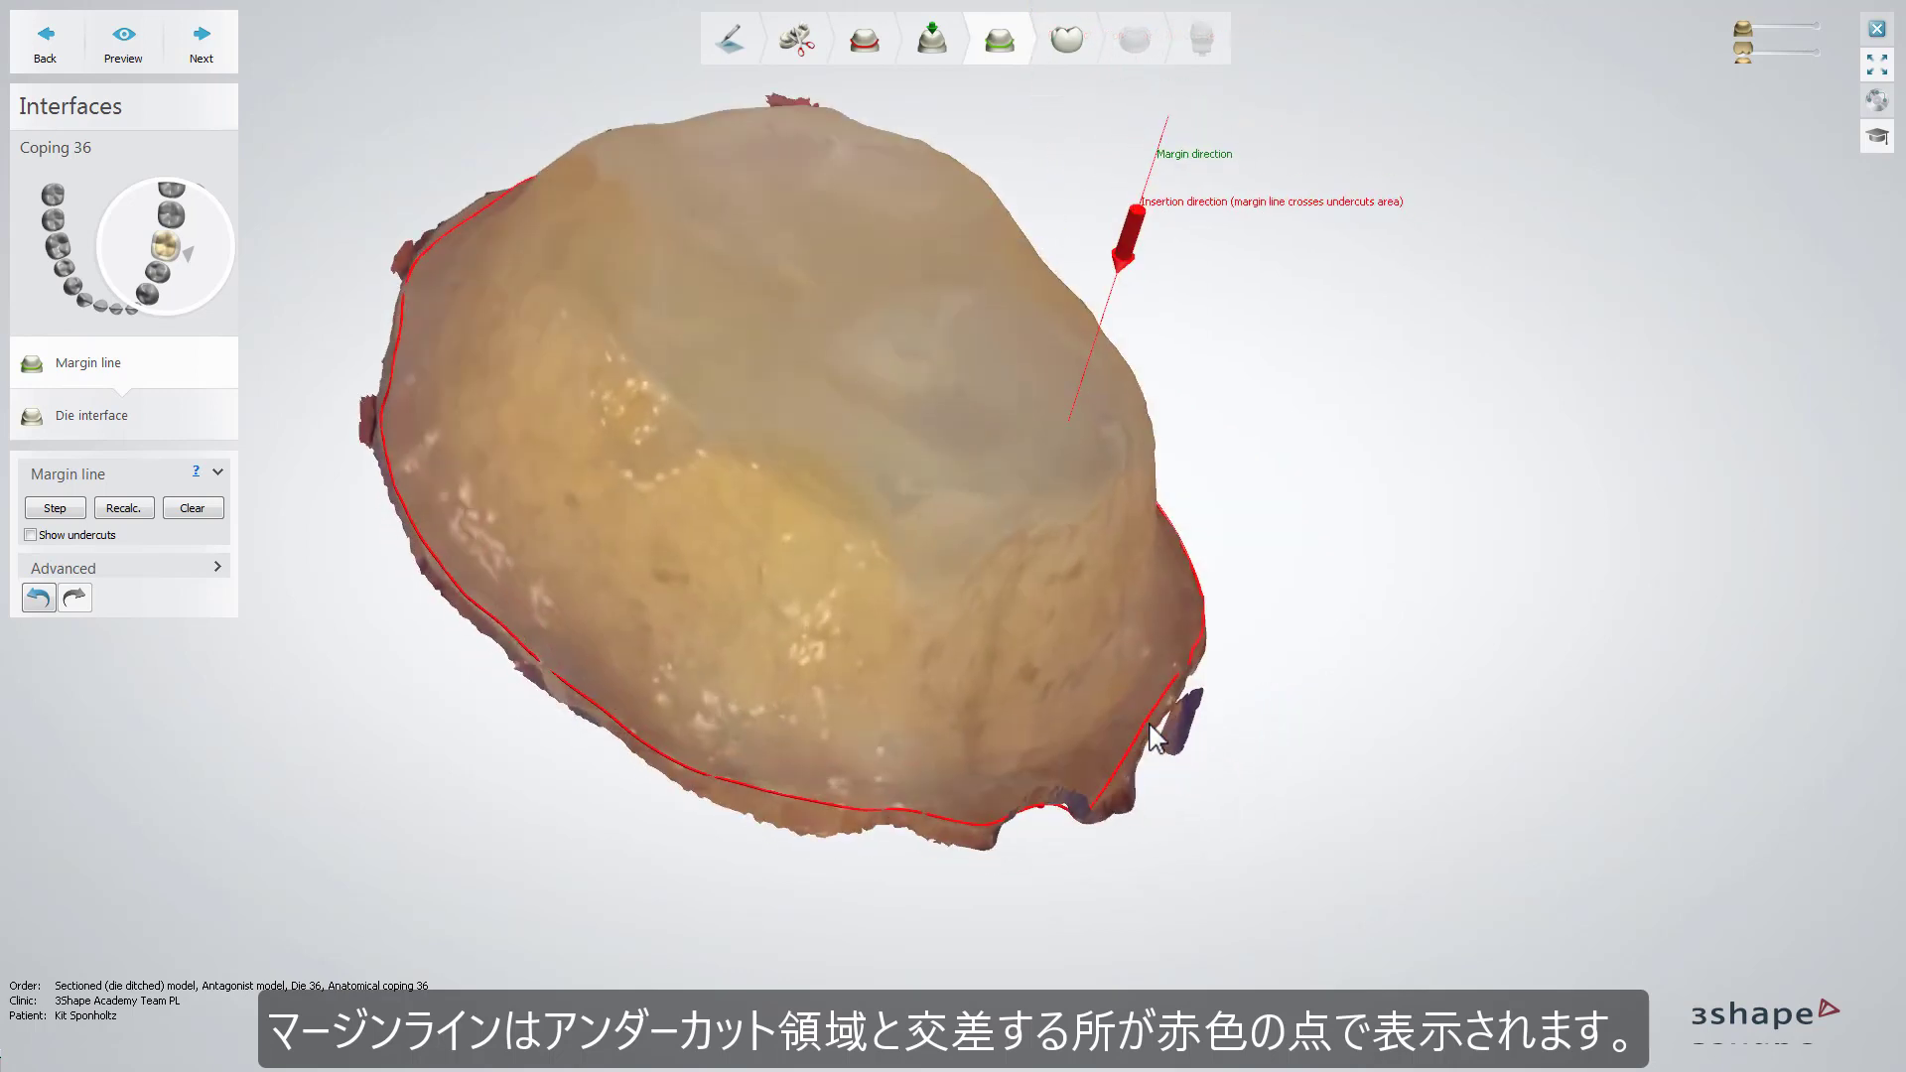
right_drag(1104, 757, 1068, 761)
drag(1019, 786, 1001, 788)
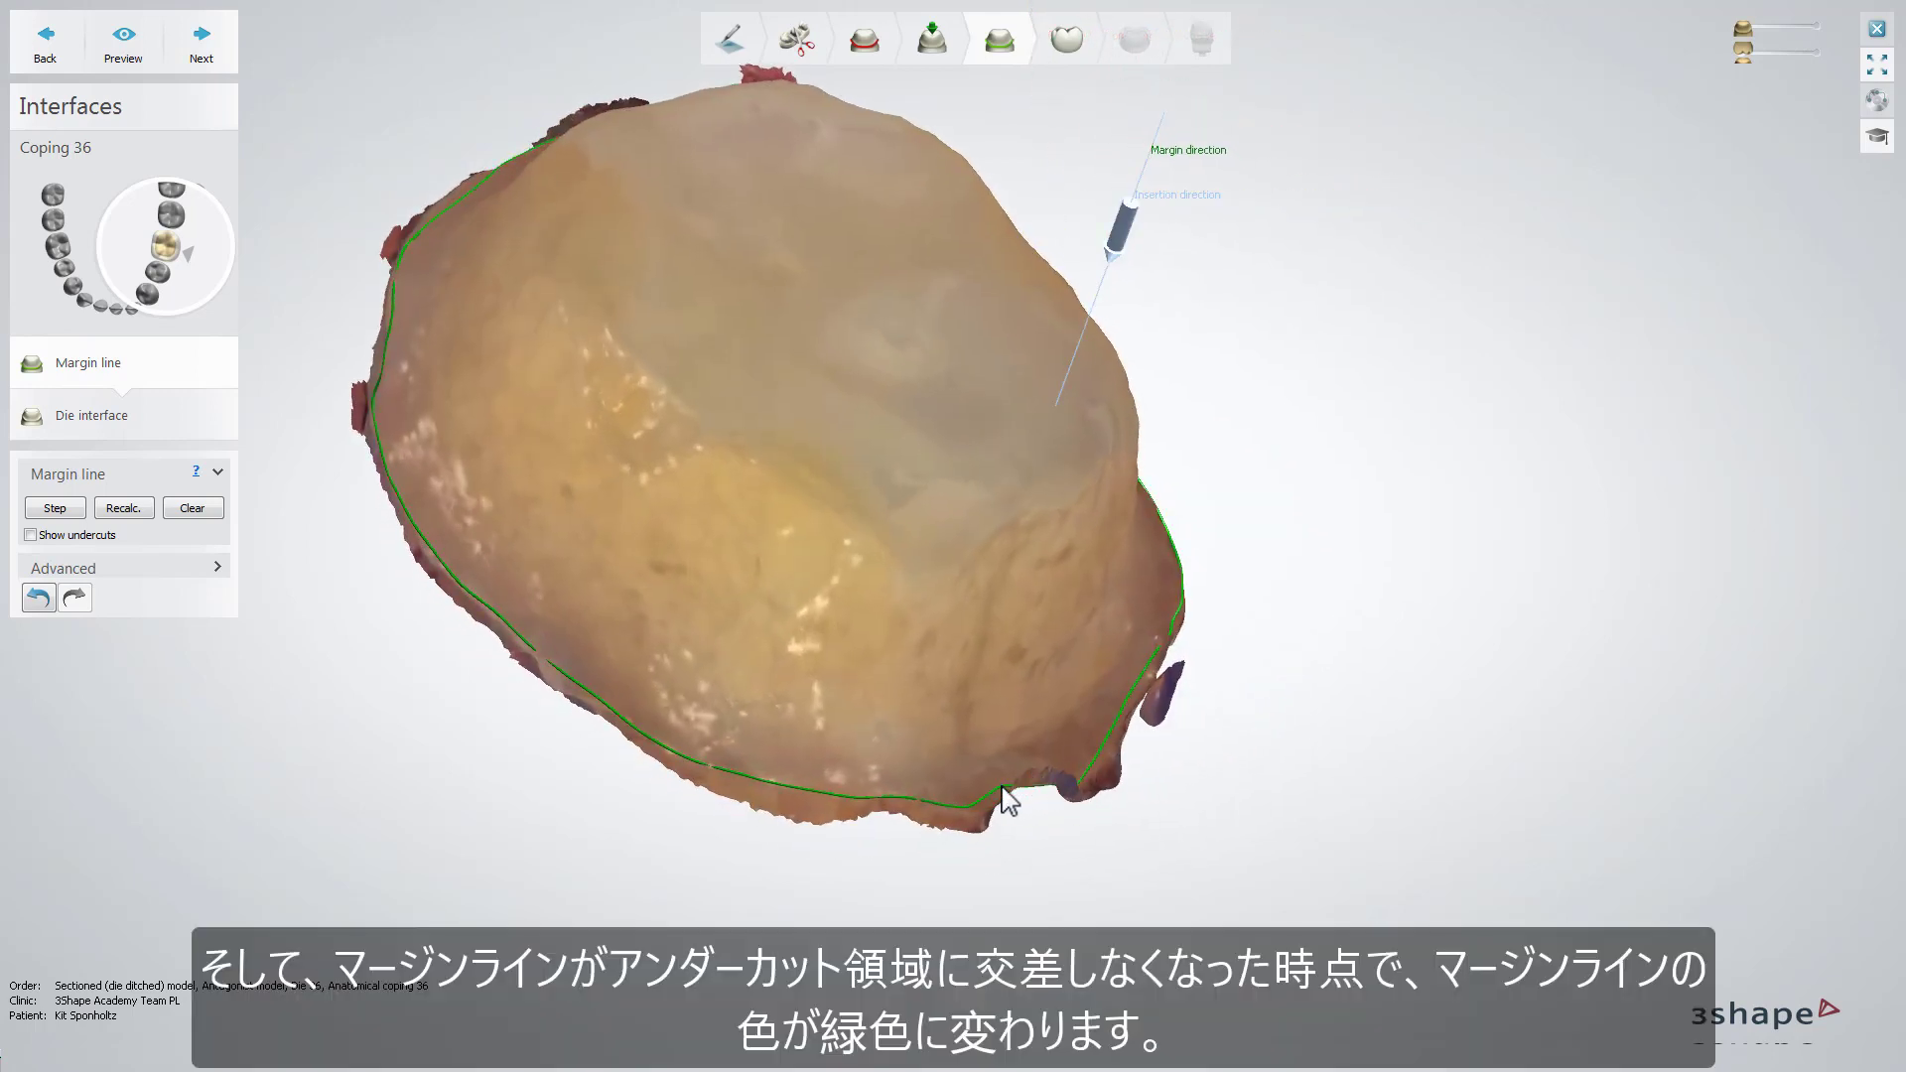
right_drag(1001, 787, 1001, 786)
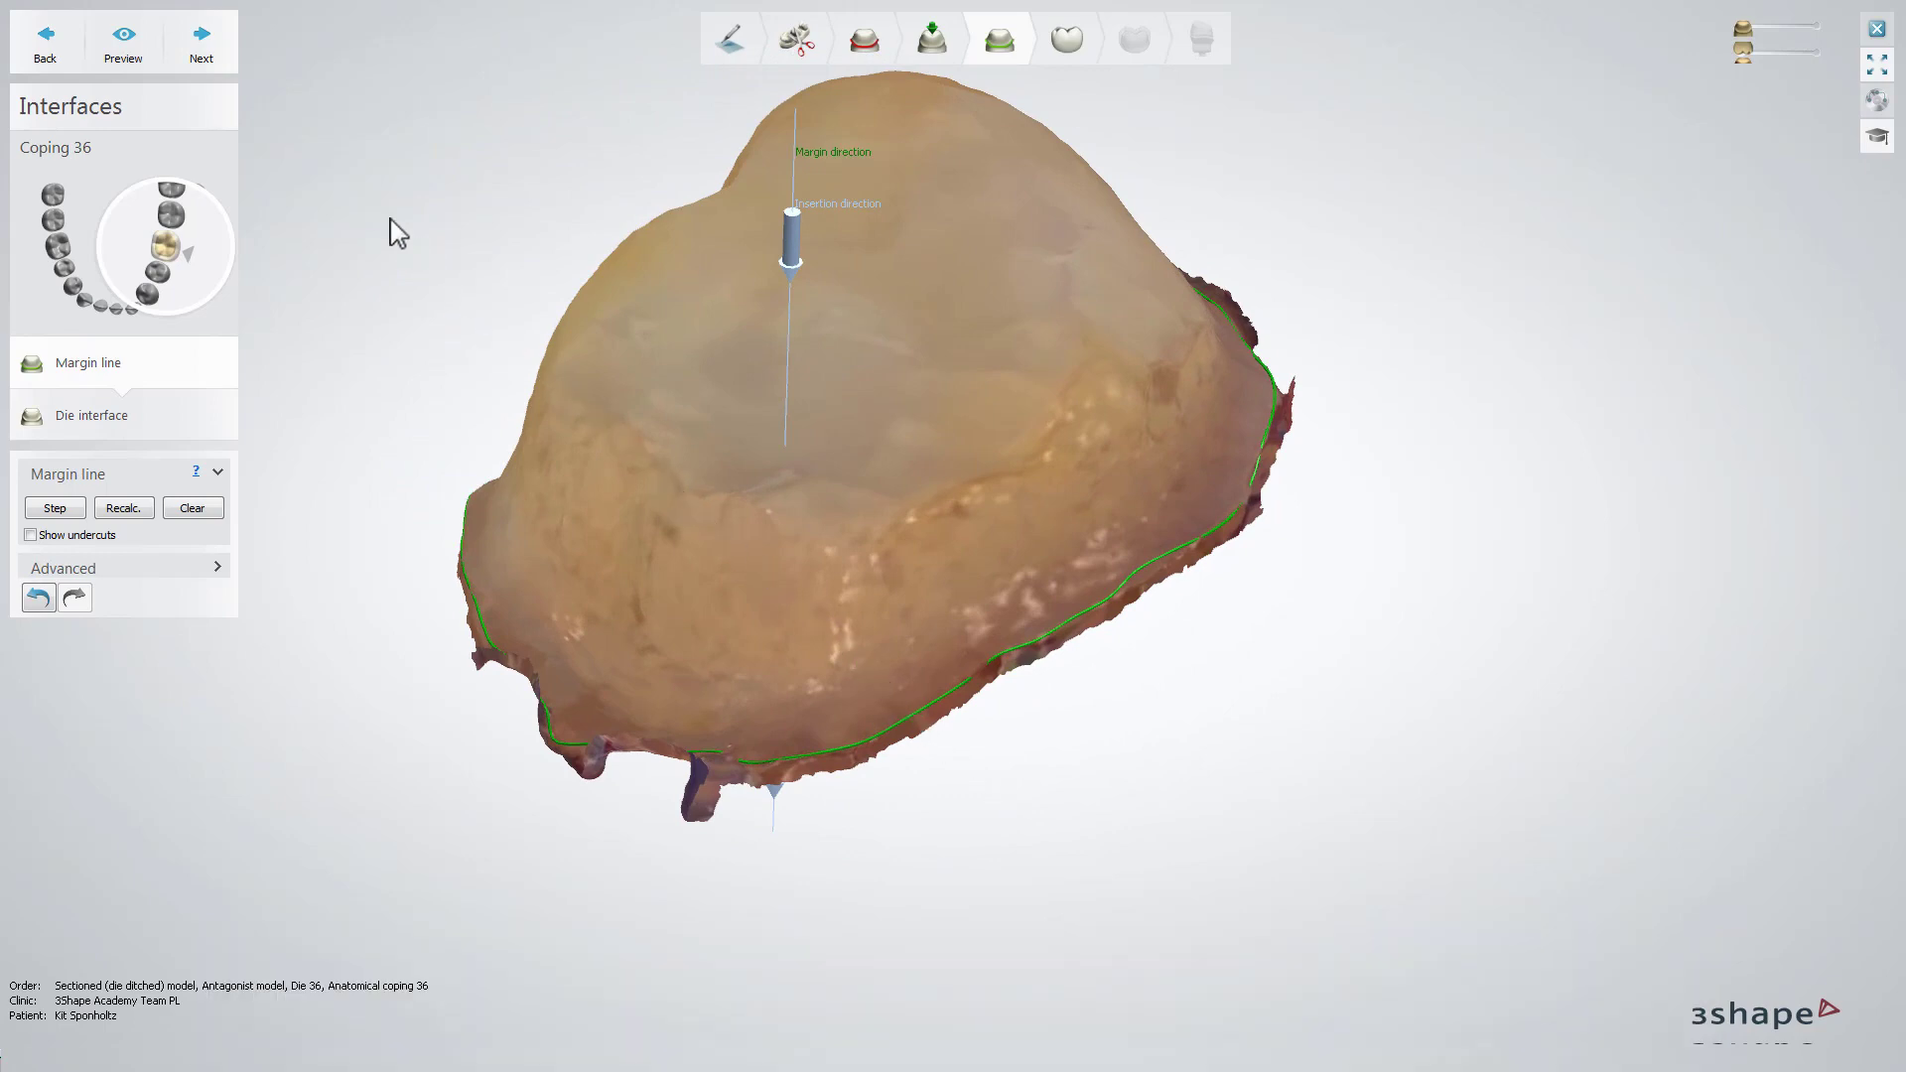
Step: Generate the die interface with the Coping Zirkon settings and proceed to the anatomy design
click(202, 45)
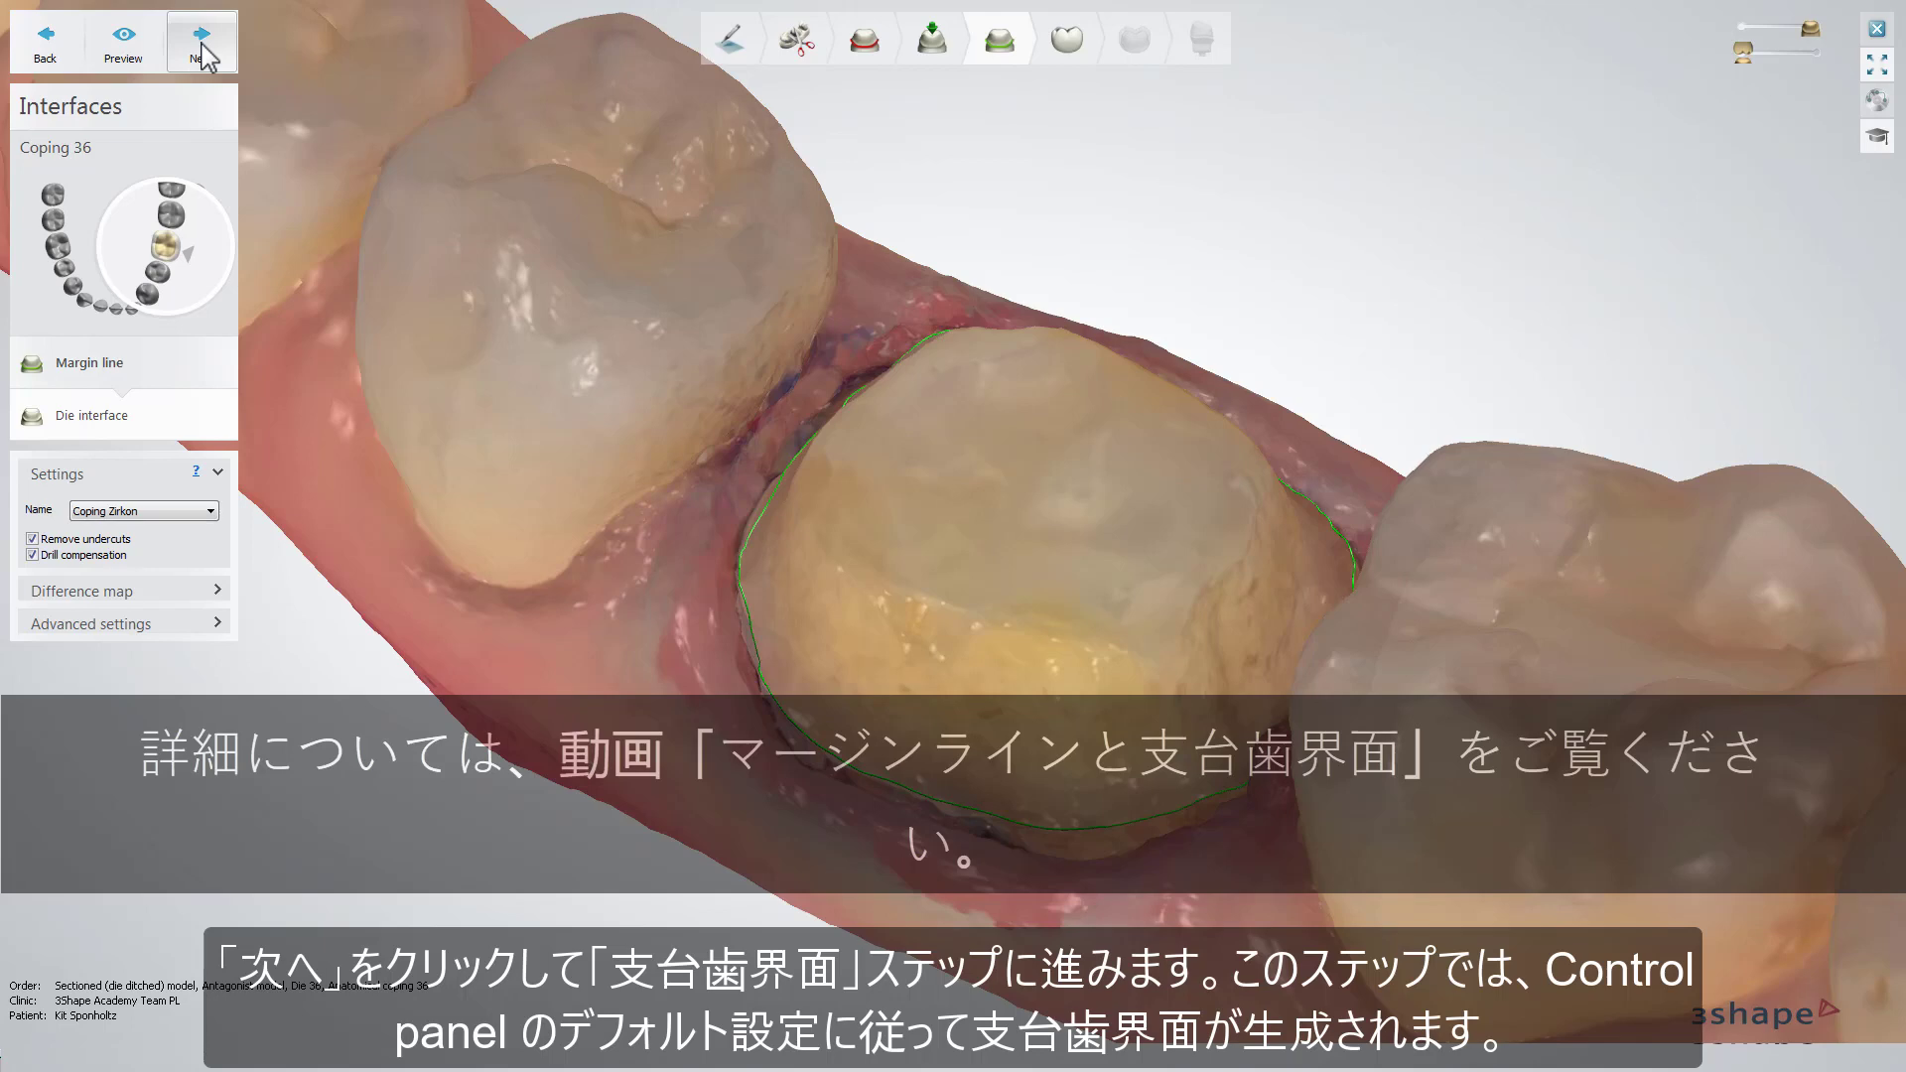
click(126, 46)
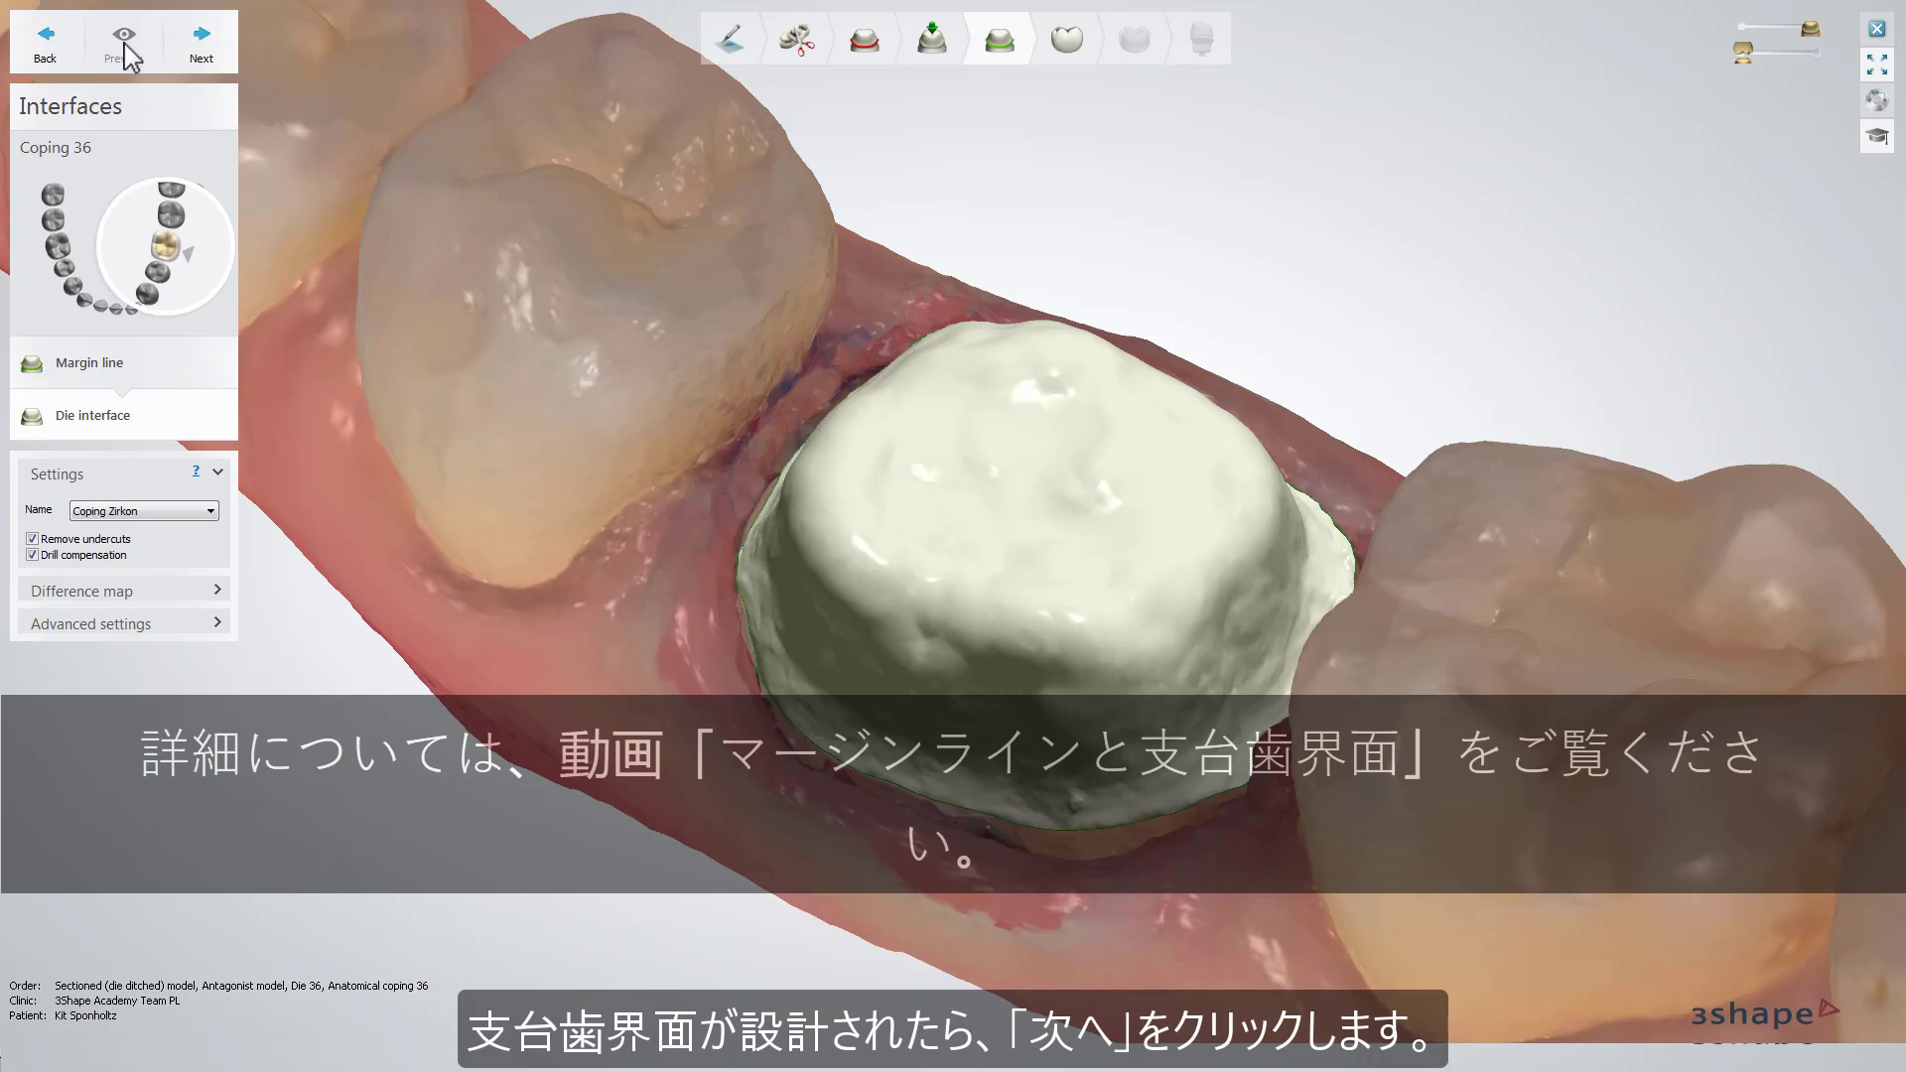
click(202, 45)
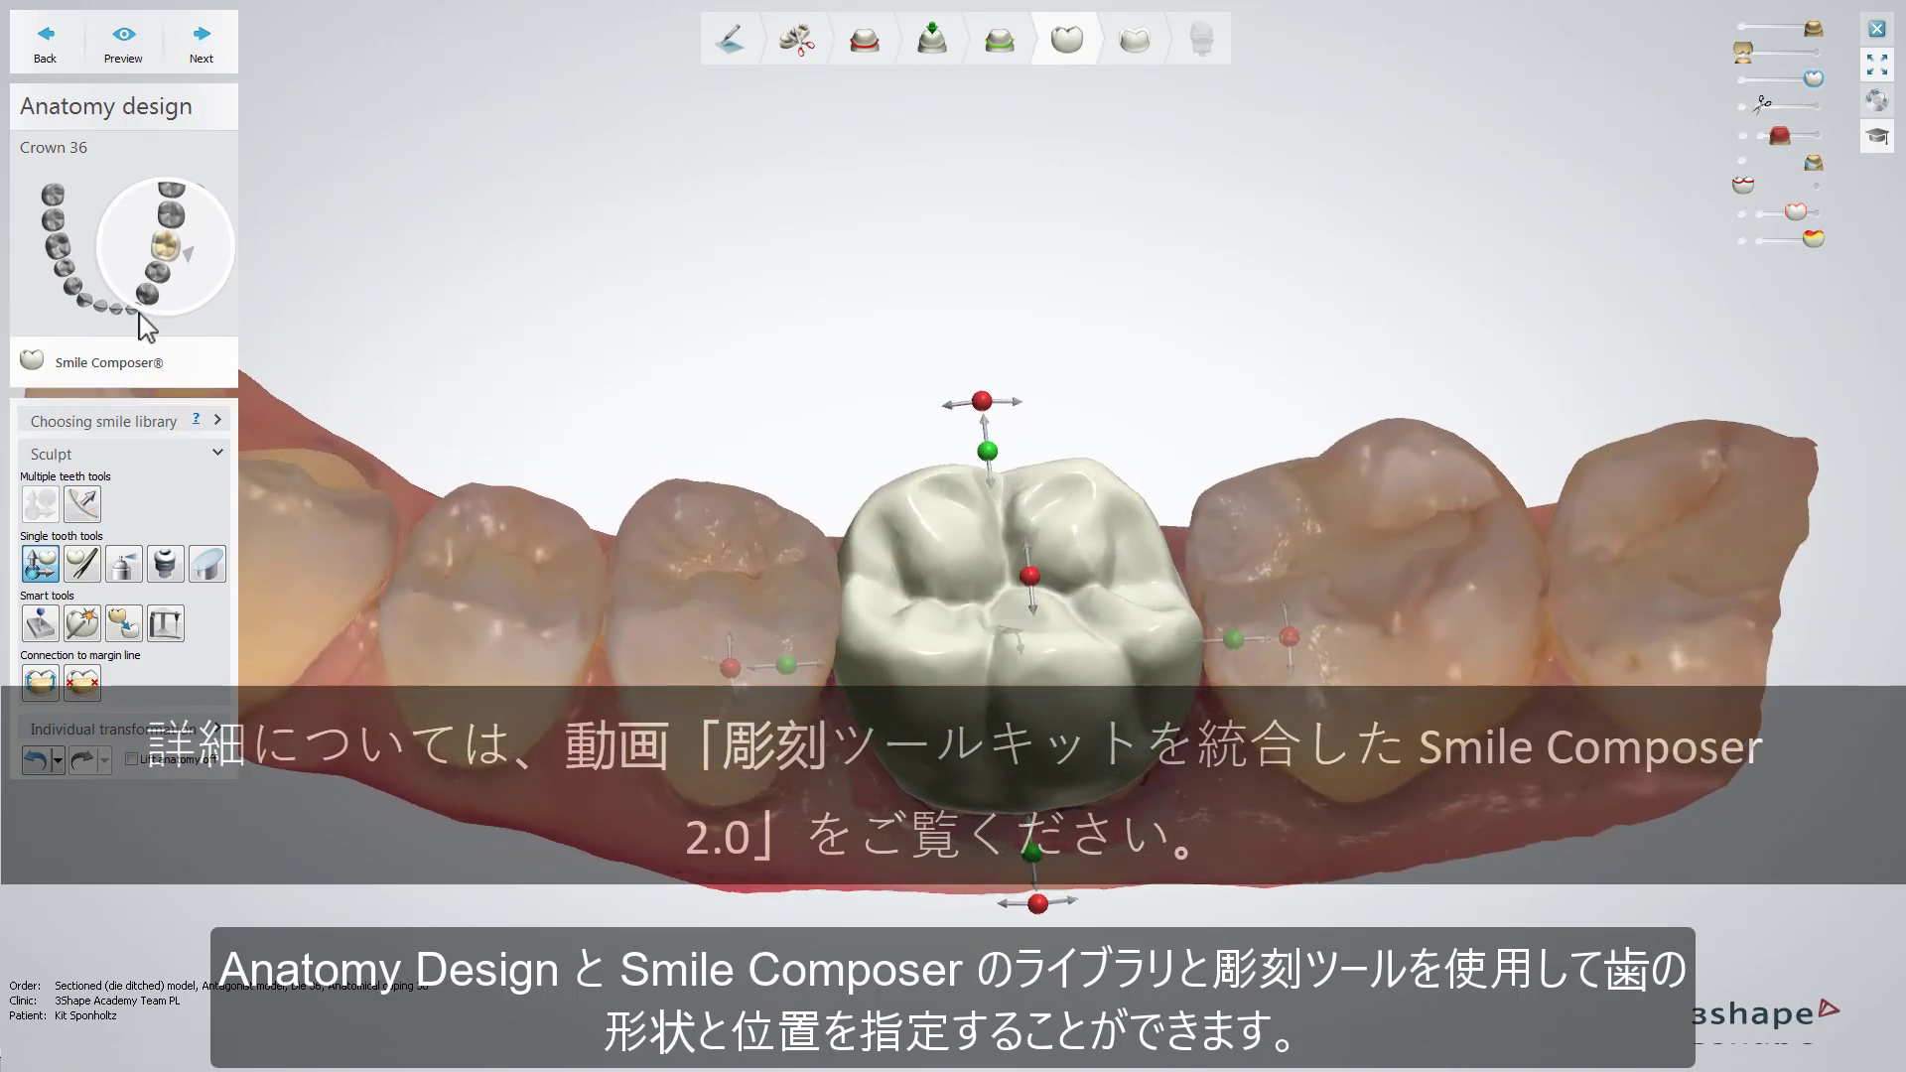
Step: Reshape the cusps of crown 36 with individual morphing and proceed to the frame design
click(83, 563)
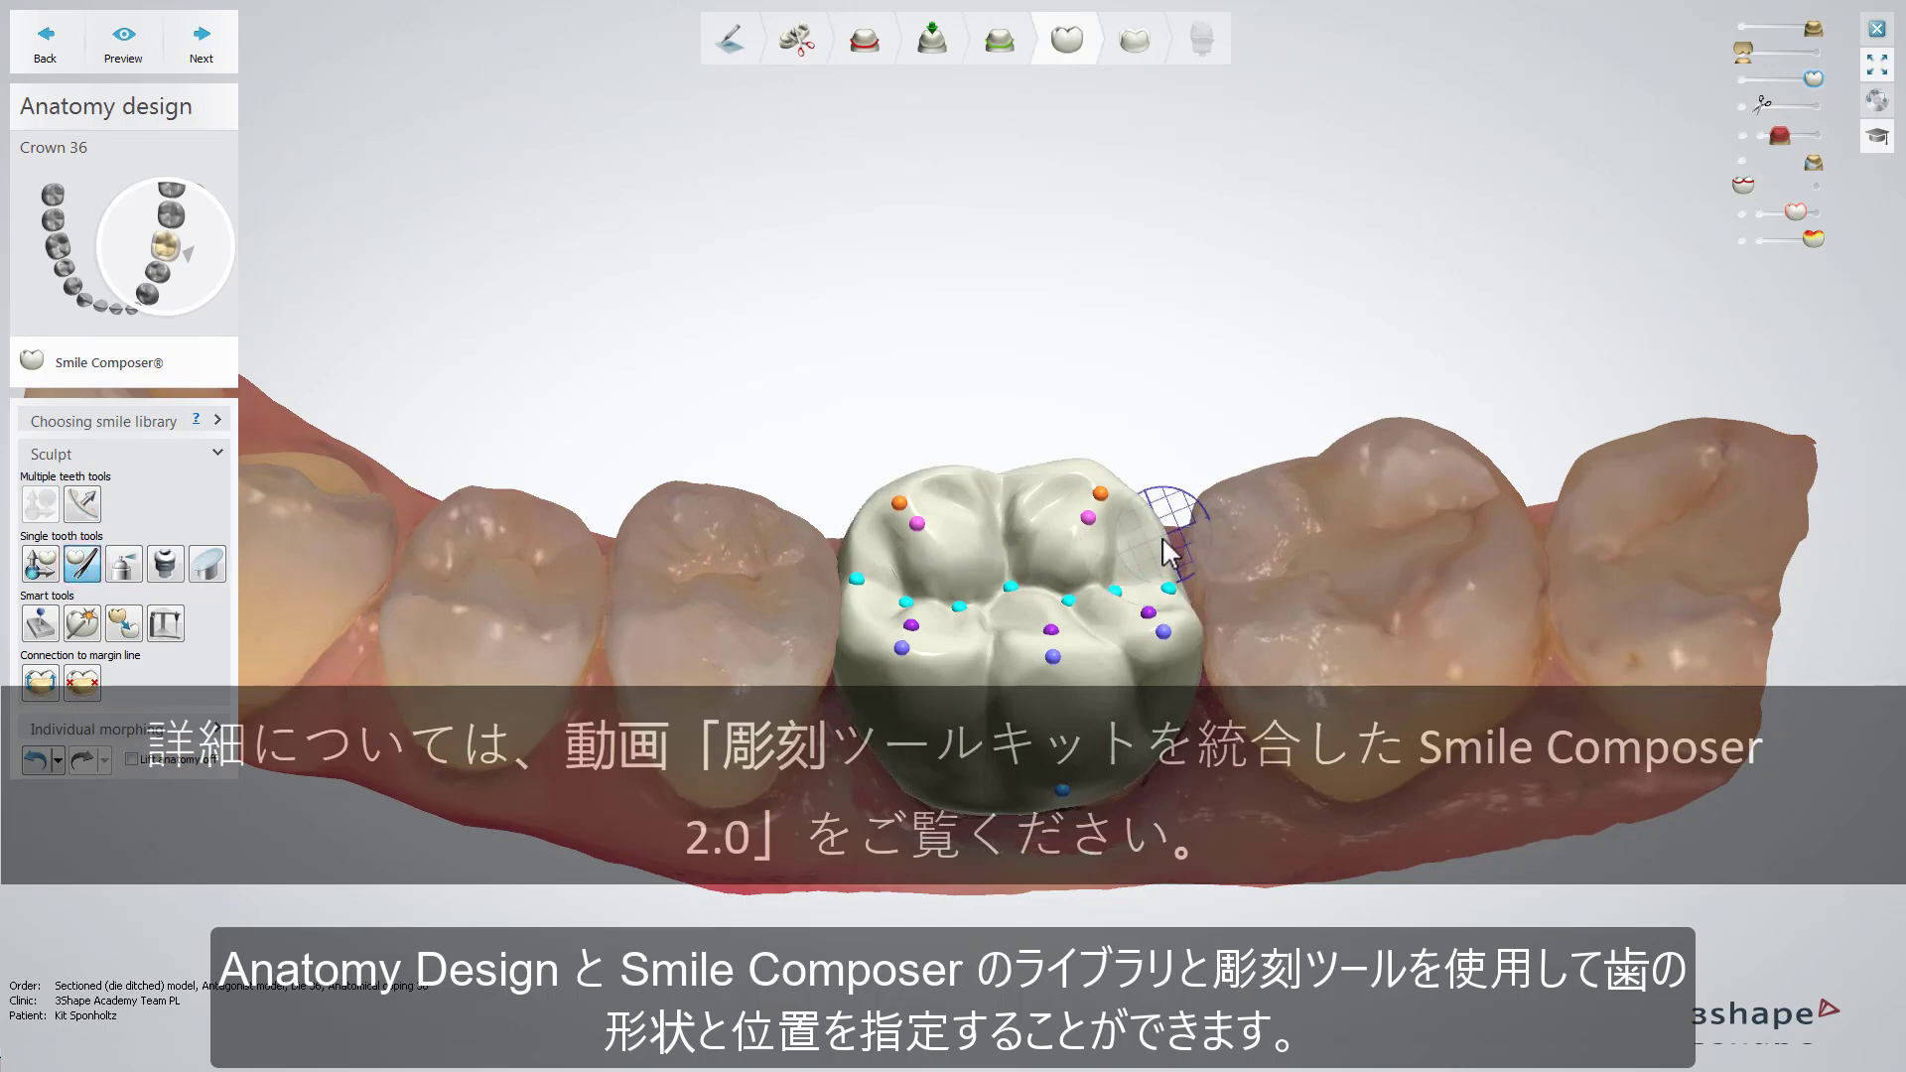
right_drag(1175, 539, 920, 481)
drag(919, 484, 913, 504)
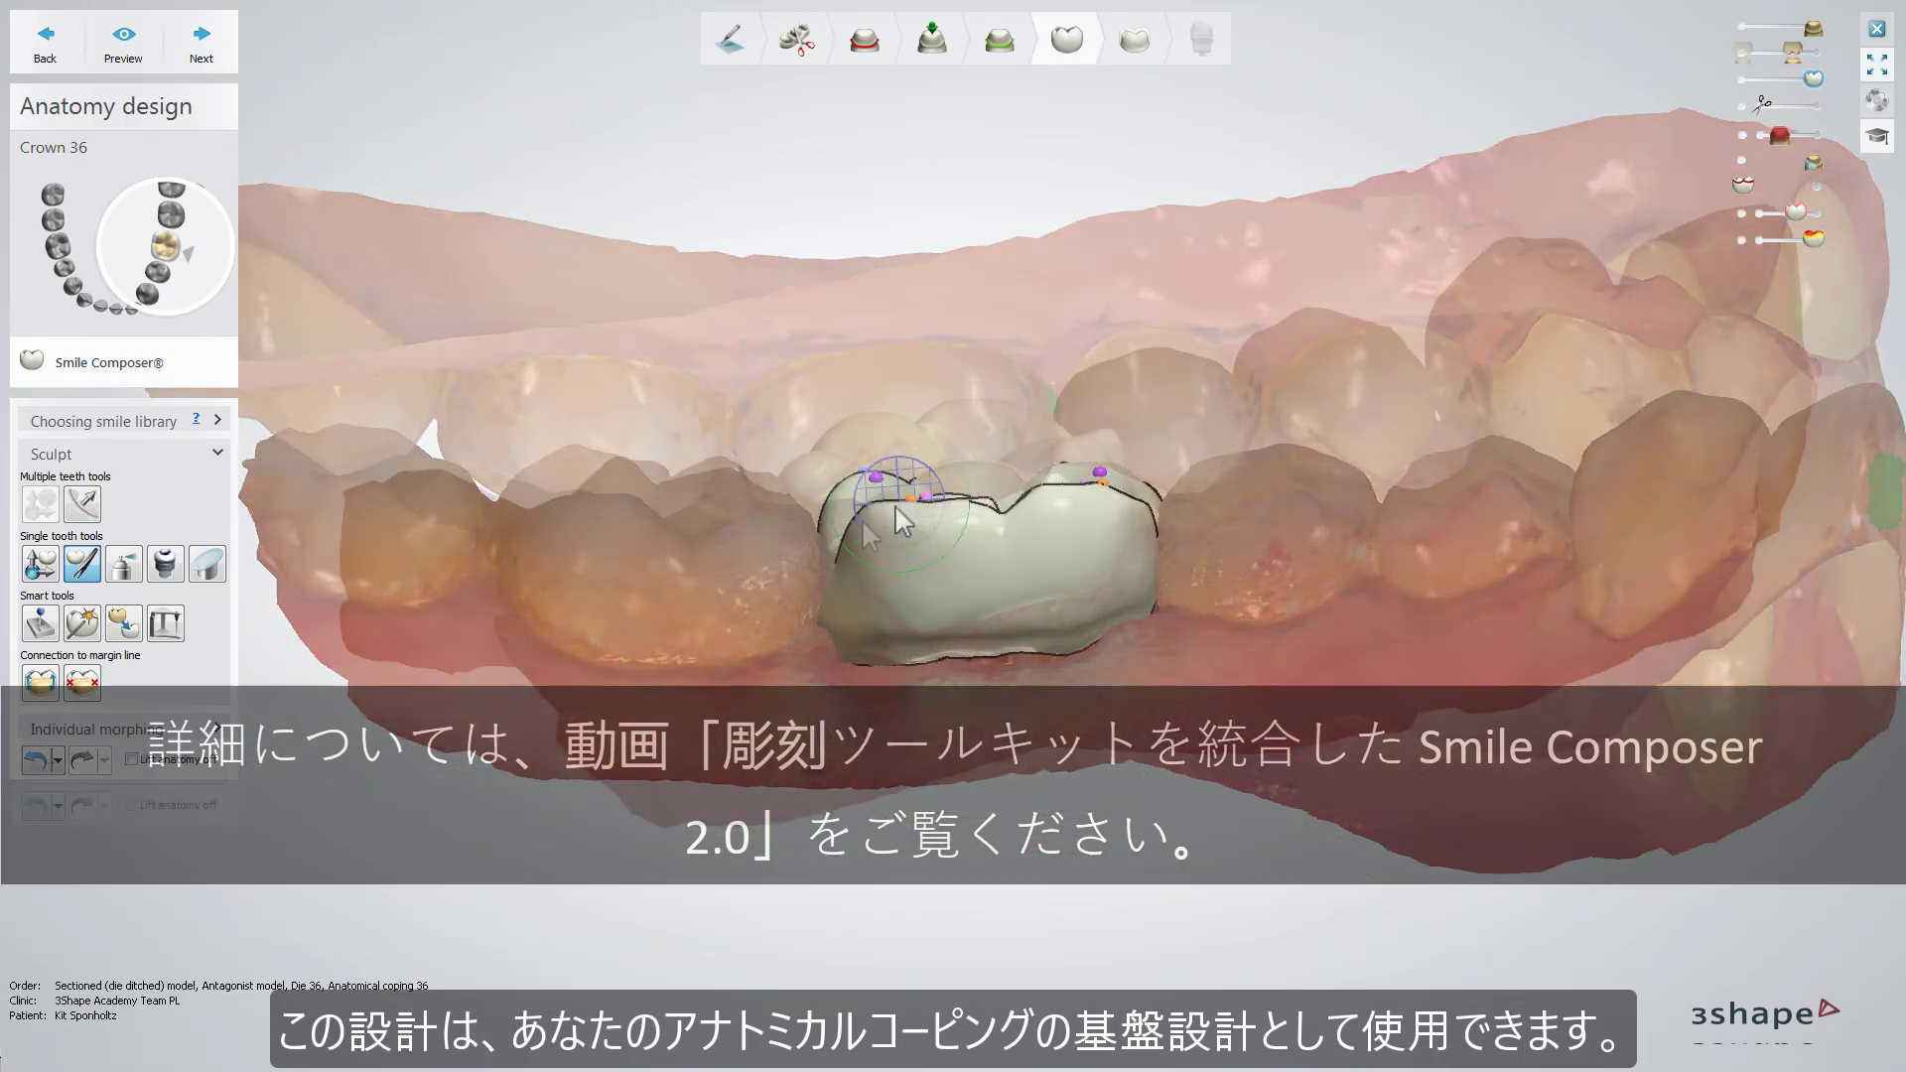
right_drag(896, 504, 862, 520)
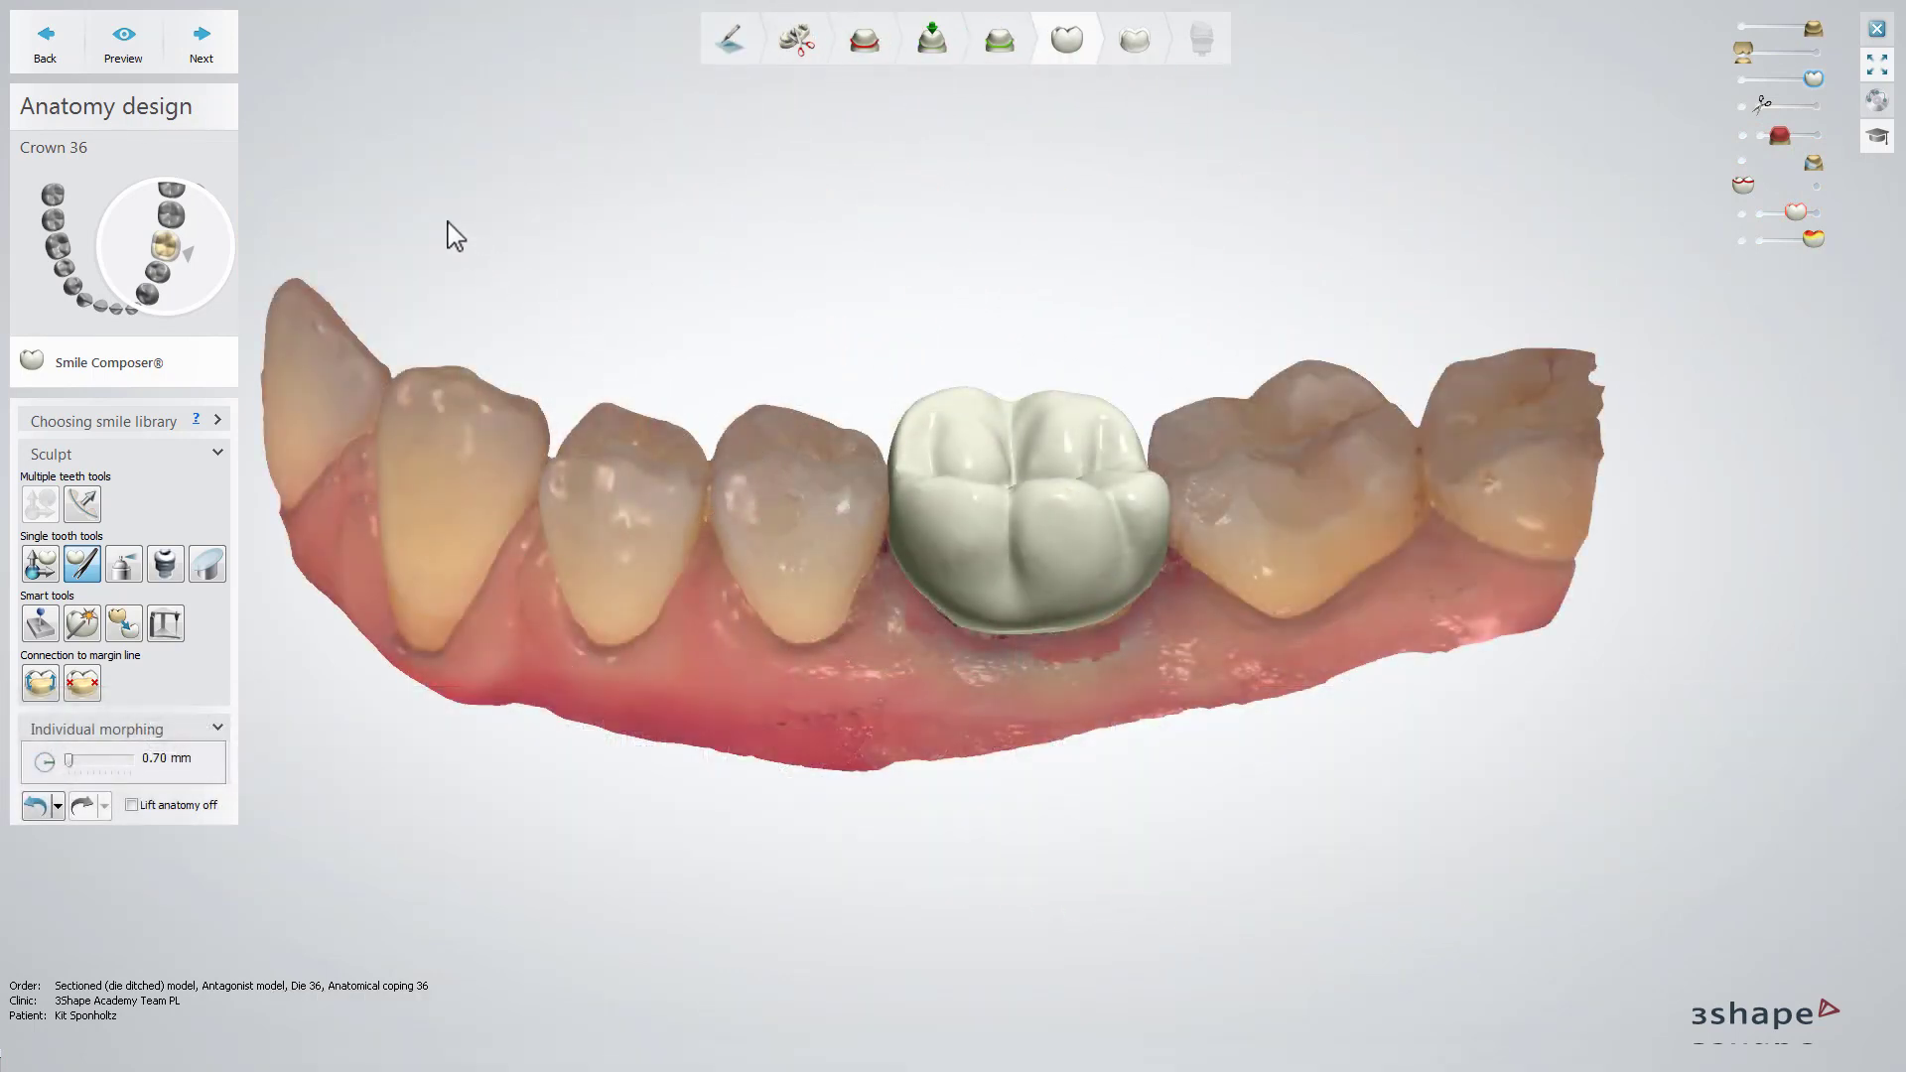
click(201, 42)
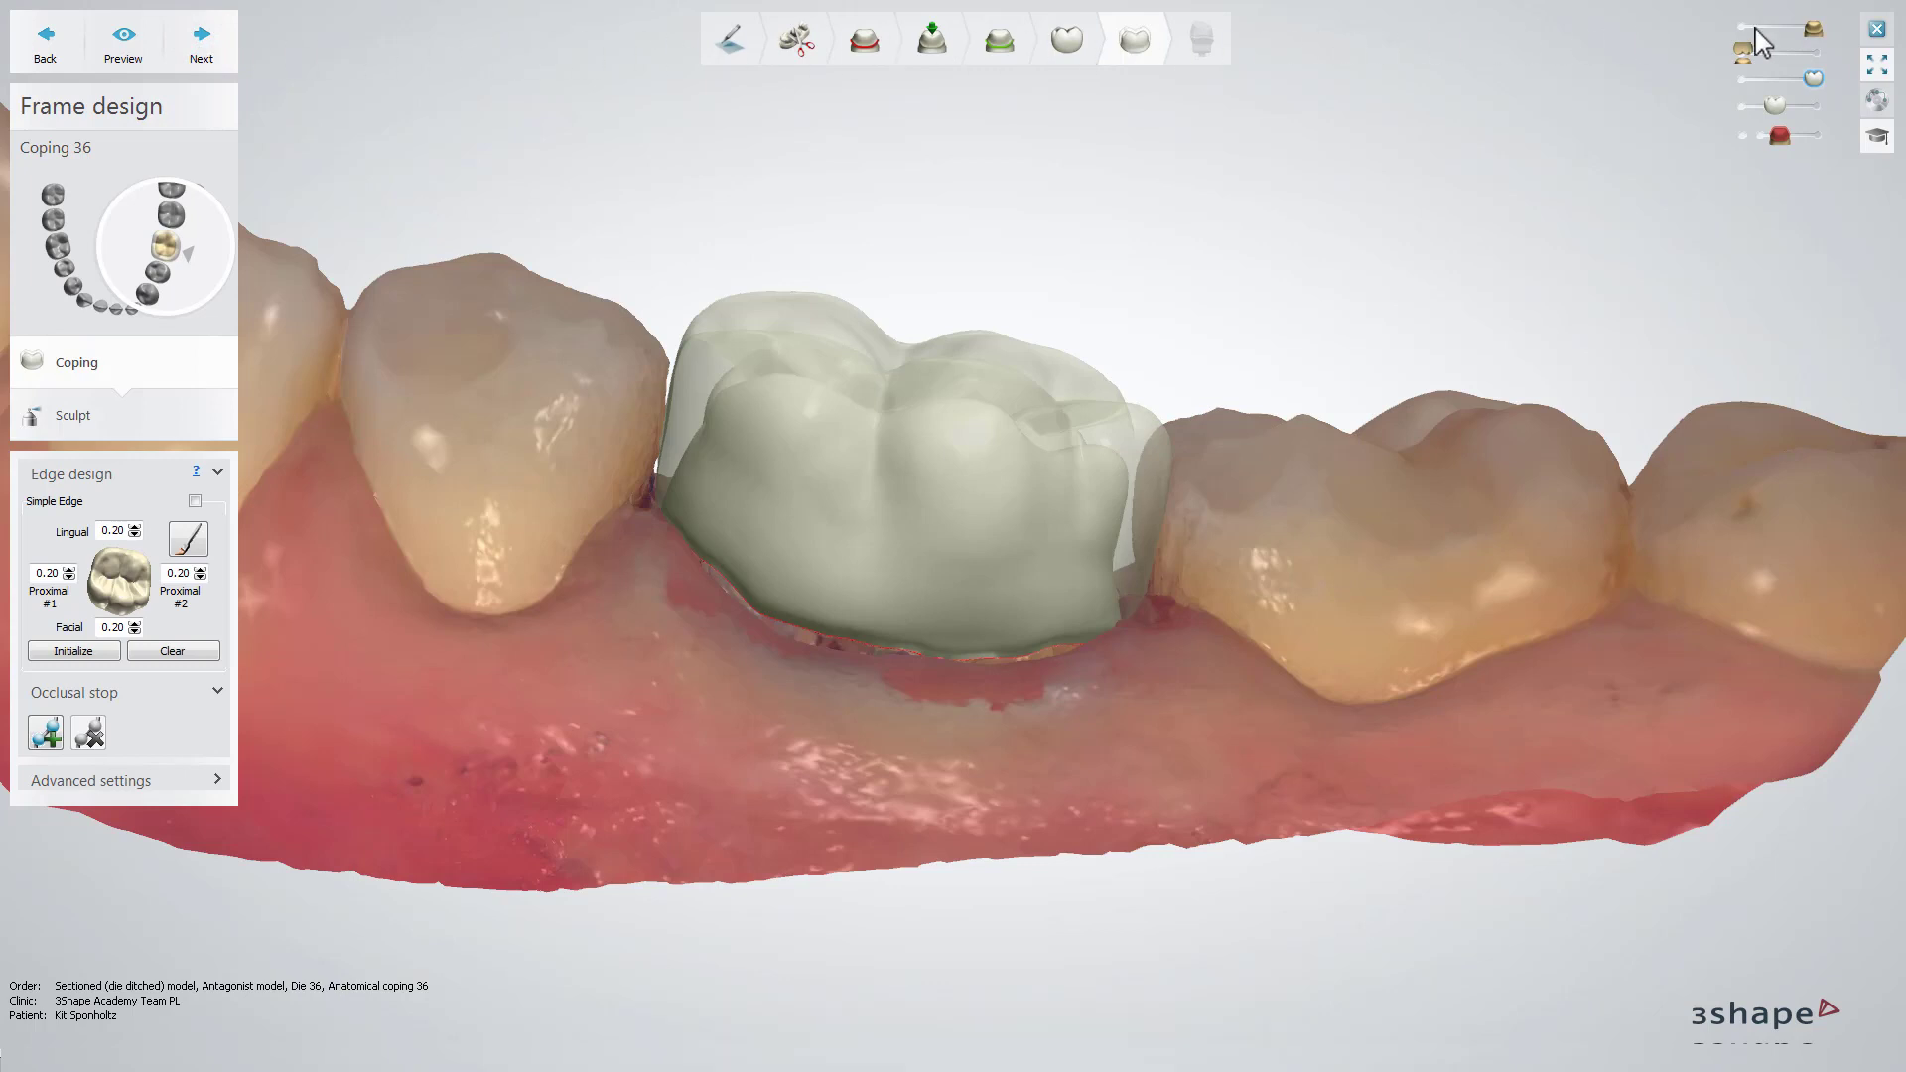
Step: With the jaw scan hidden, initialize the coping's edge line with lingual, facial and both proximal distances at 0.50, and clear it
drag(1814, 30, 1747, 39)
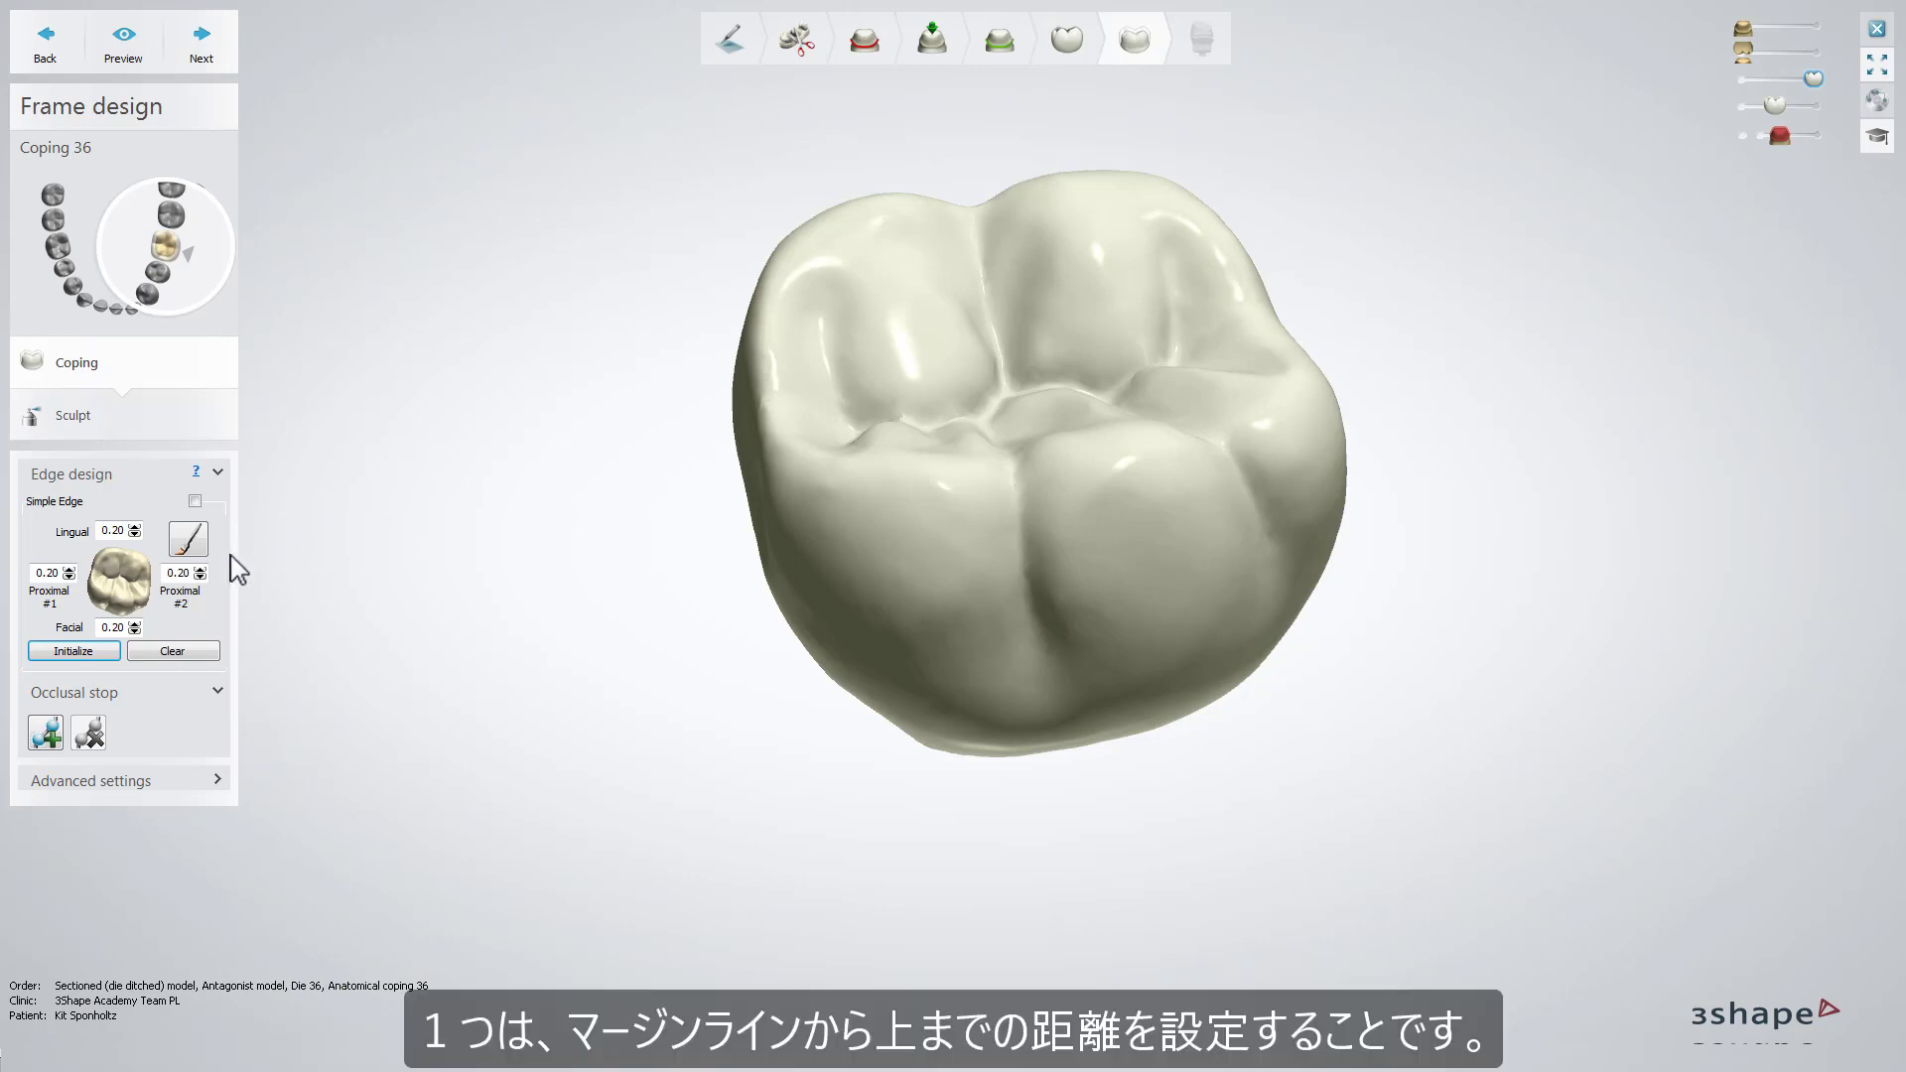
click(200, 570)
click(200, 570)
click(134, 527)
click(134, 527)
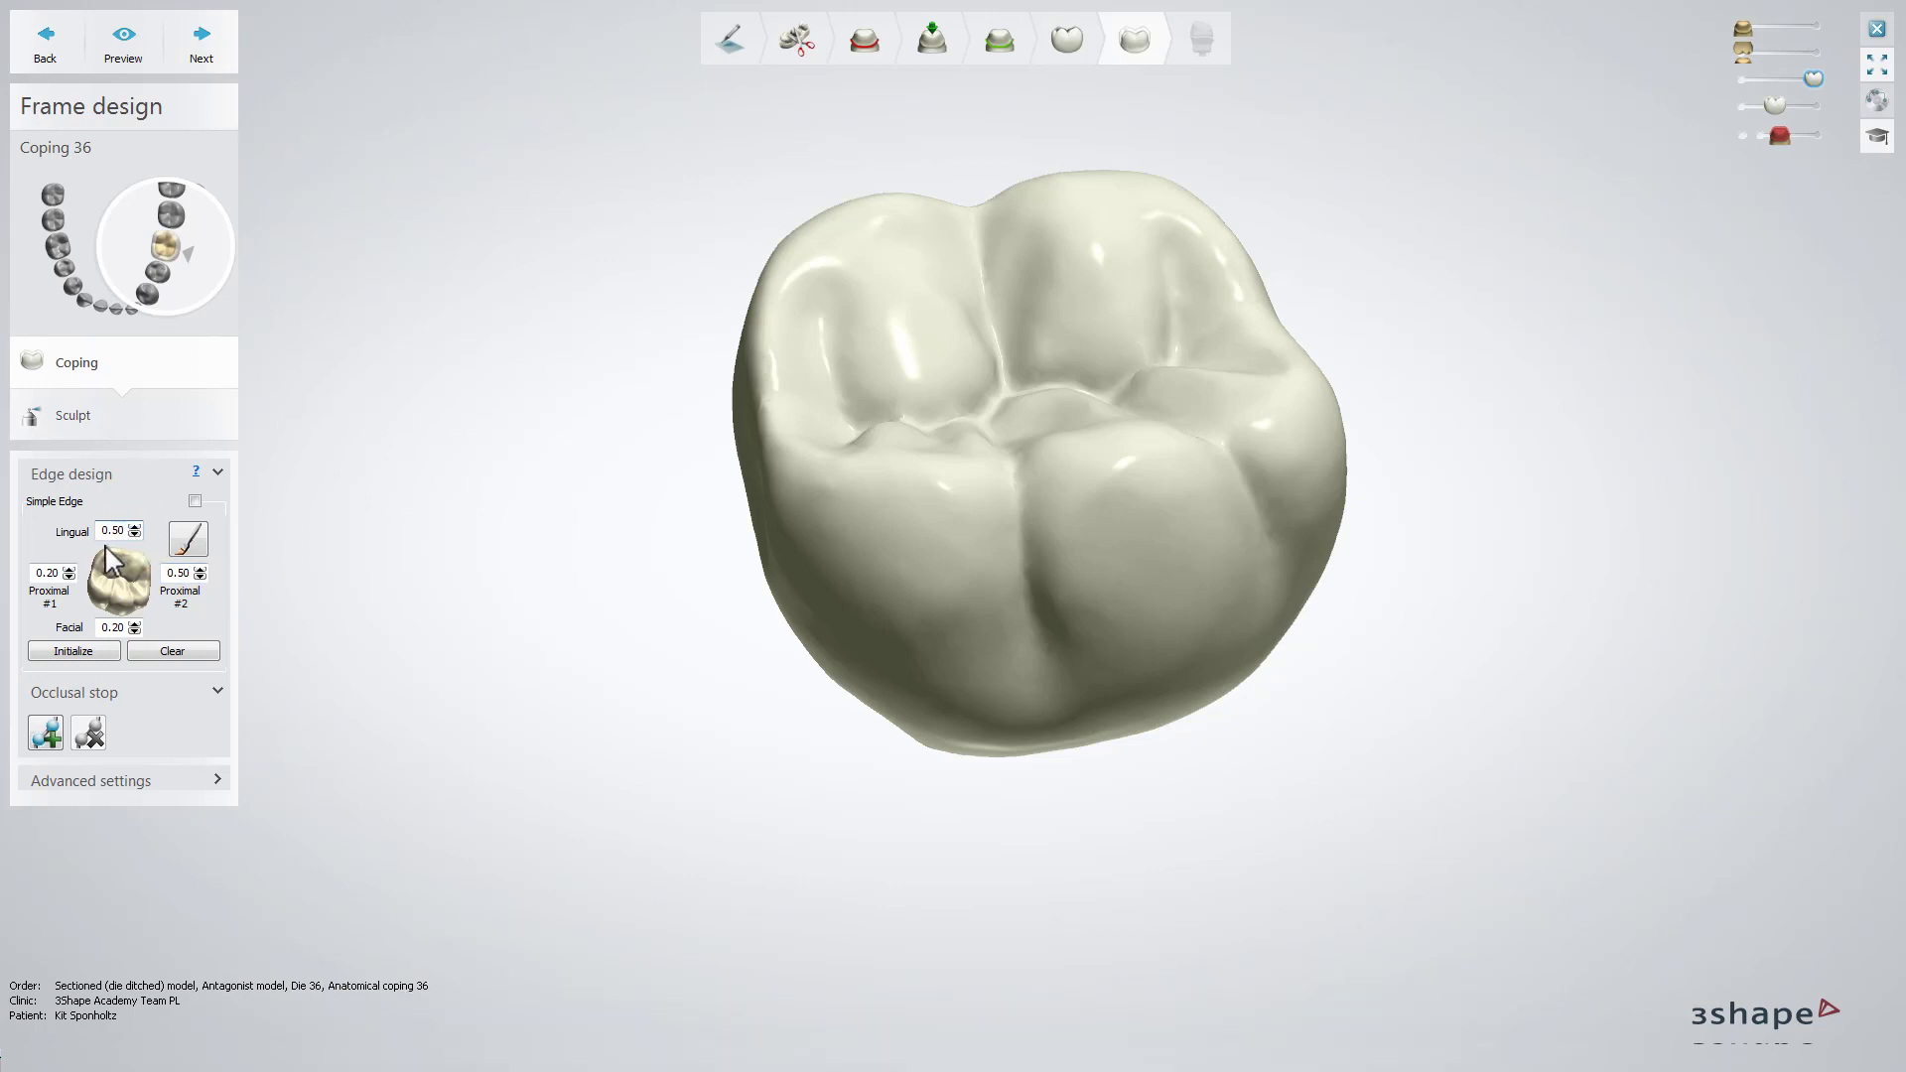
click(69, 569)
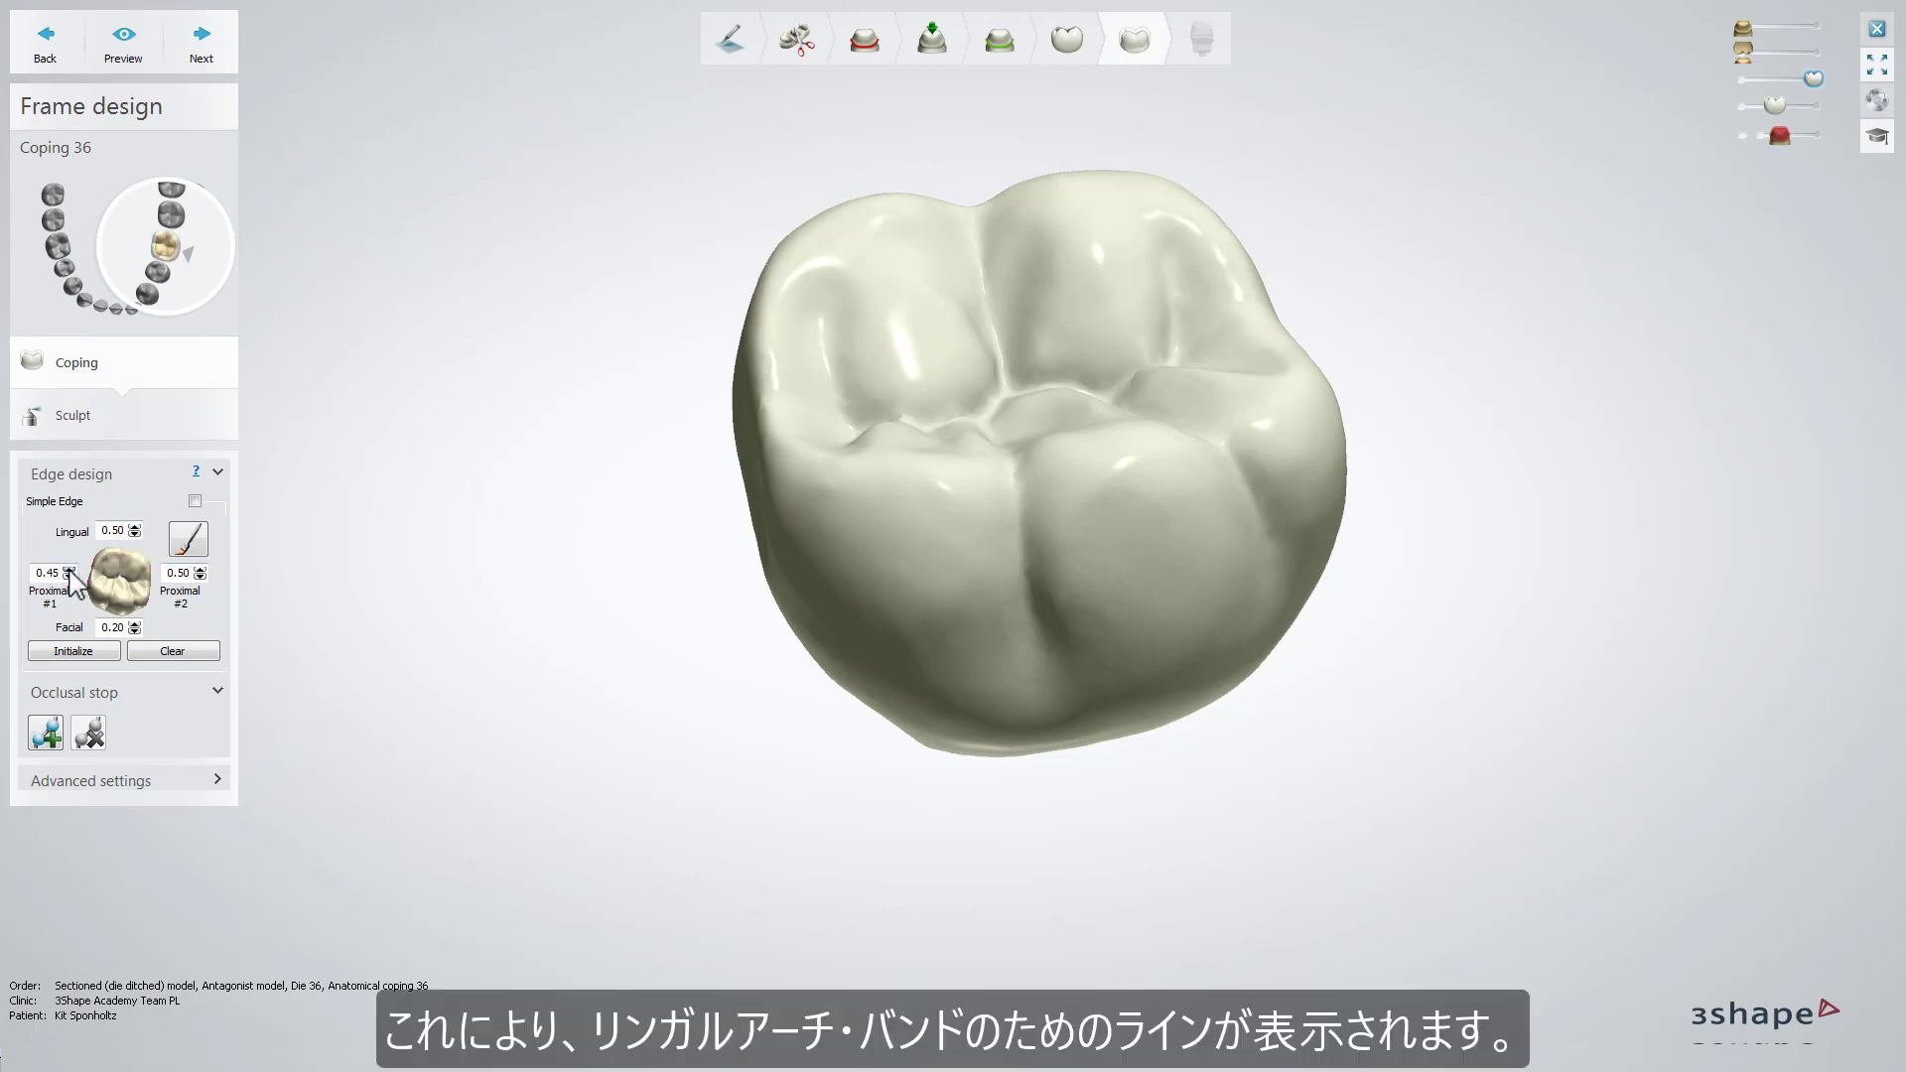
click(134, 622)
click(73, 653)
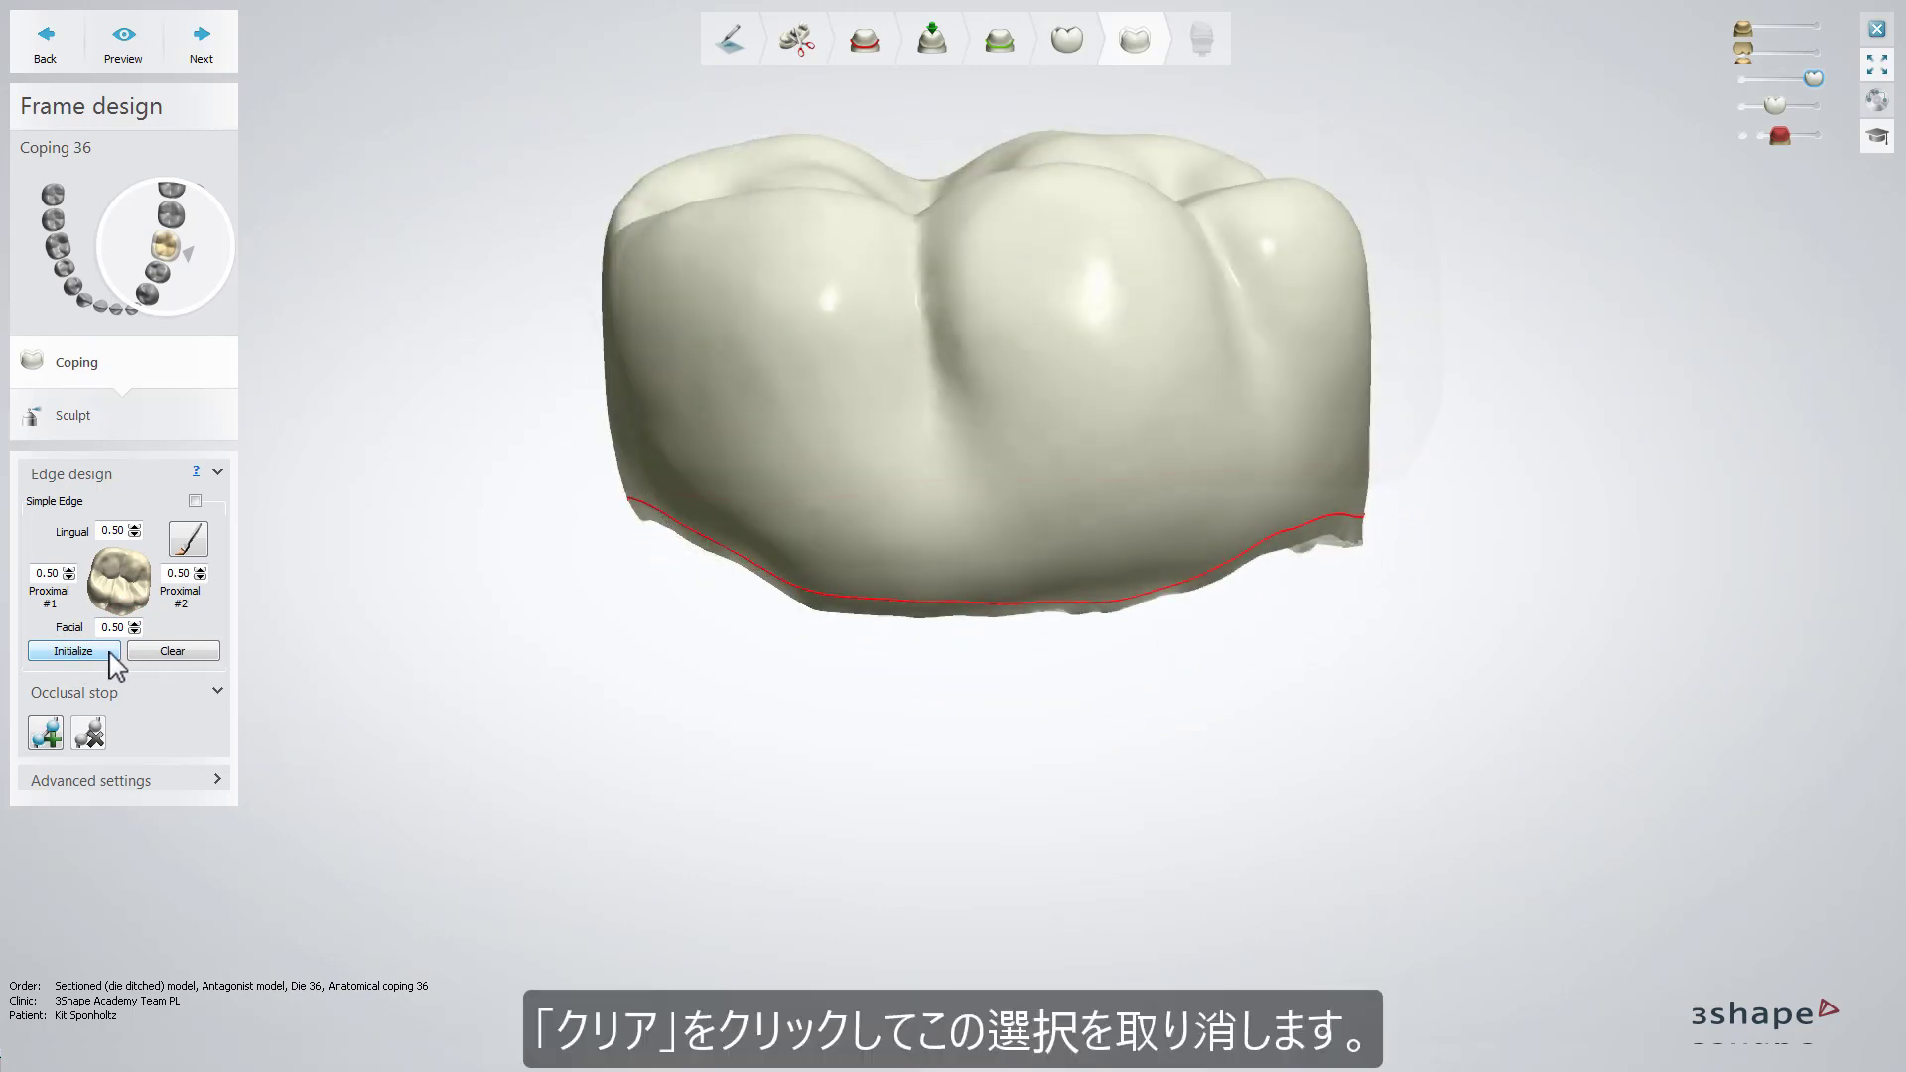
click(173, 651)
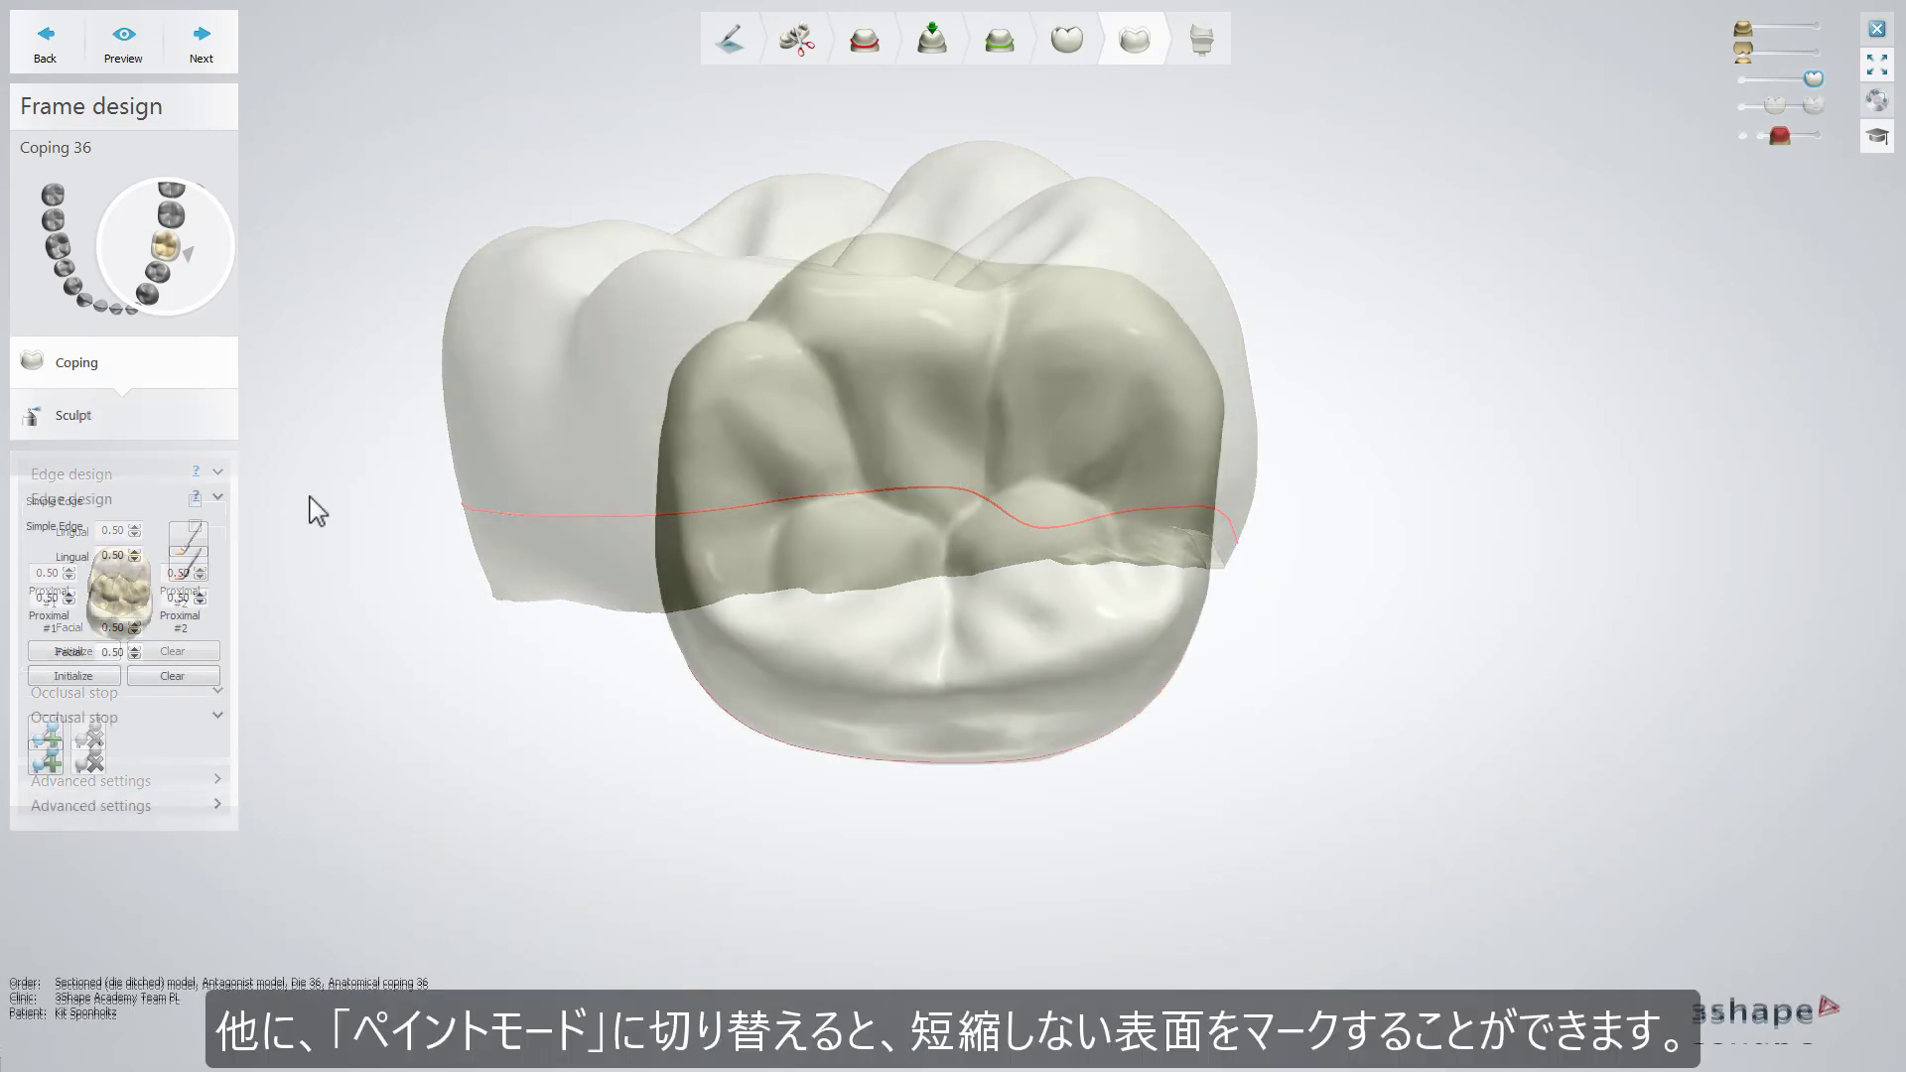
Step: Paint a no-reduction area on one occlusal cusp with an enlarged brush and erase the mark
click(196, 564)
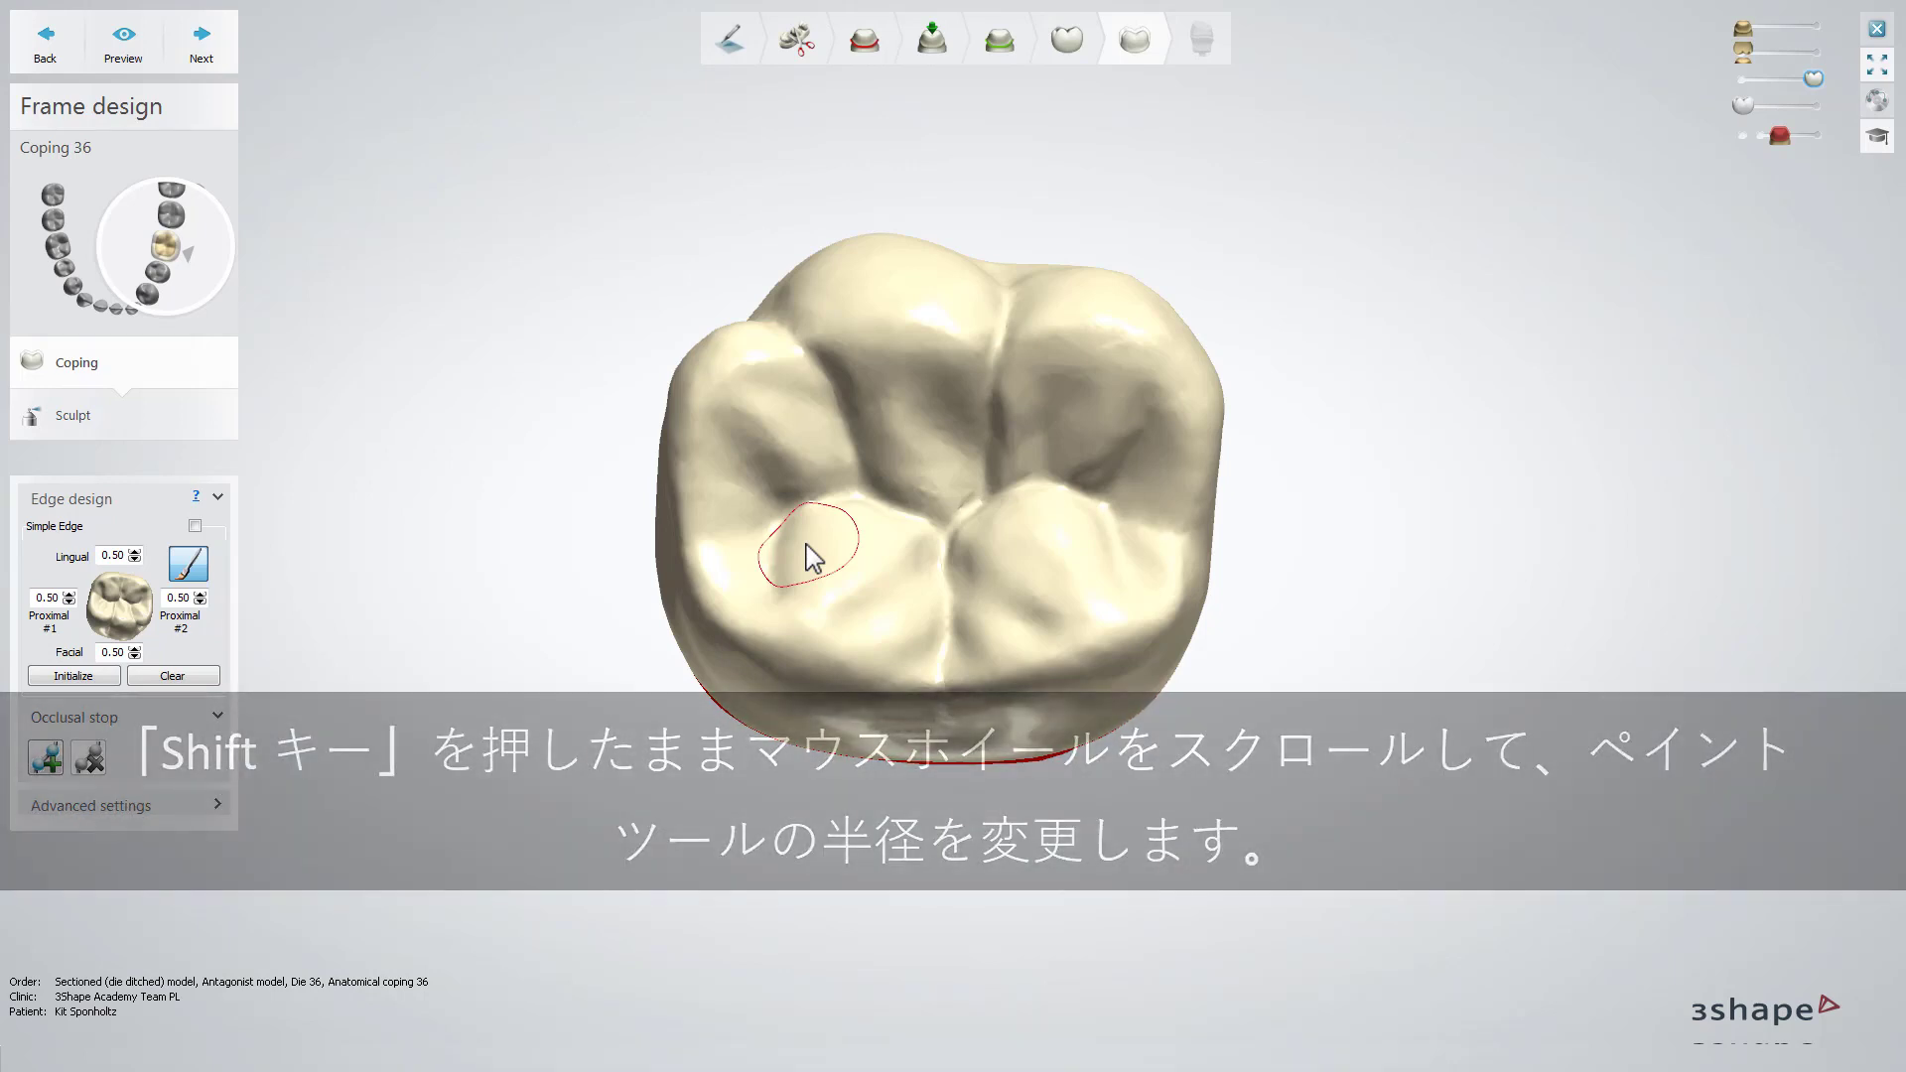
shift+scroll(812, 559, up, 3)
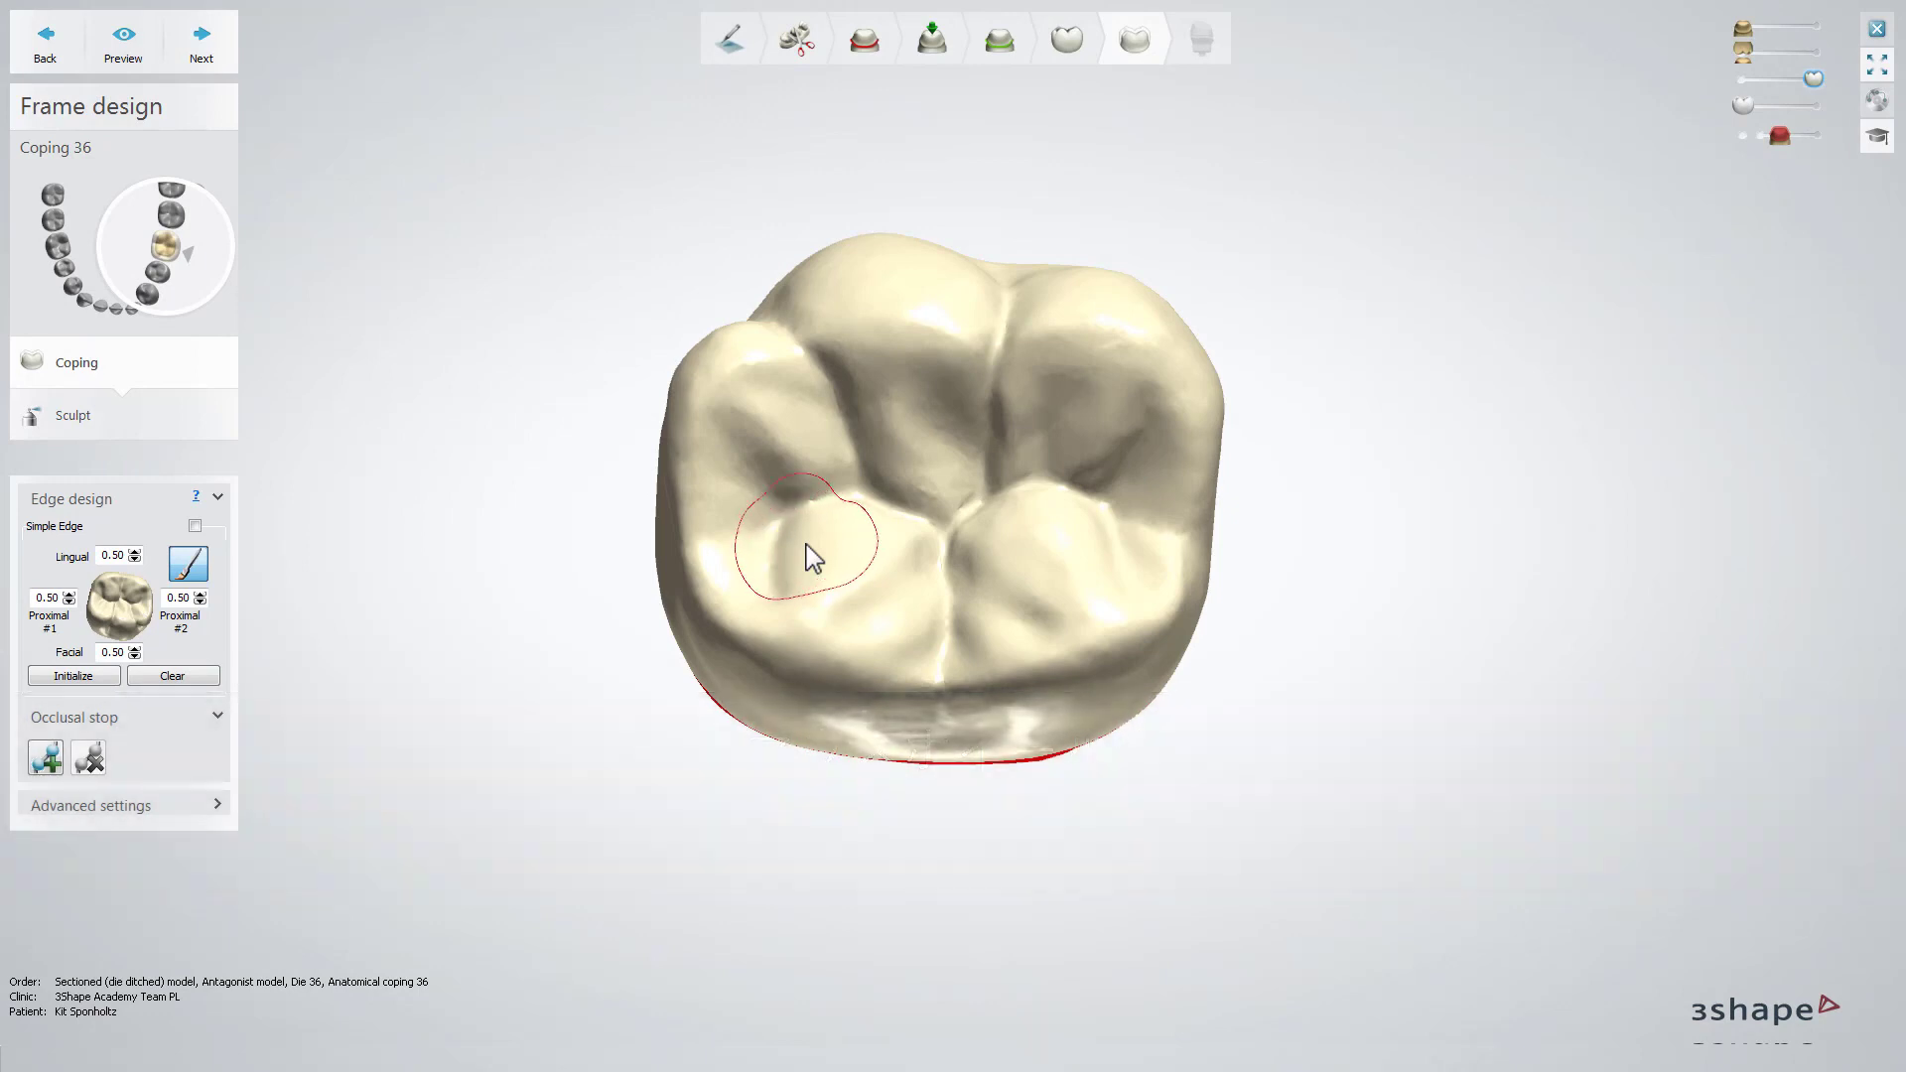
drag(807, 544, 811, 545)
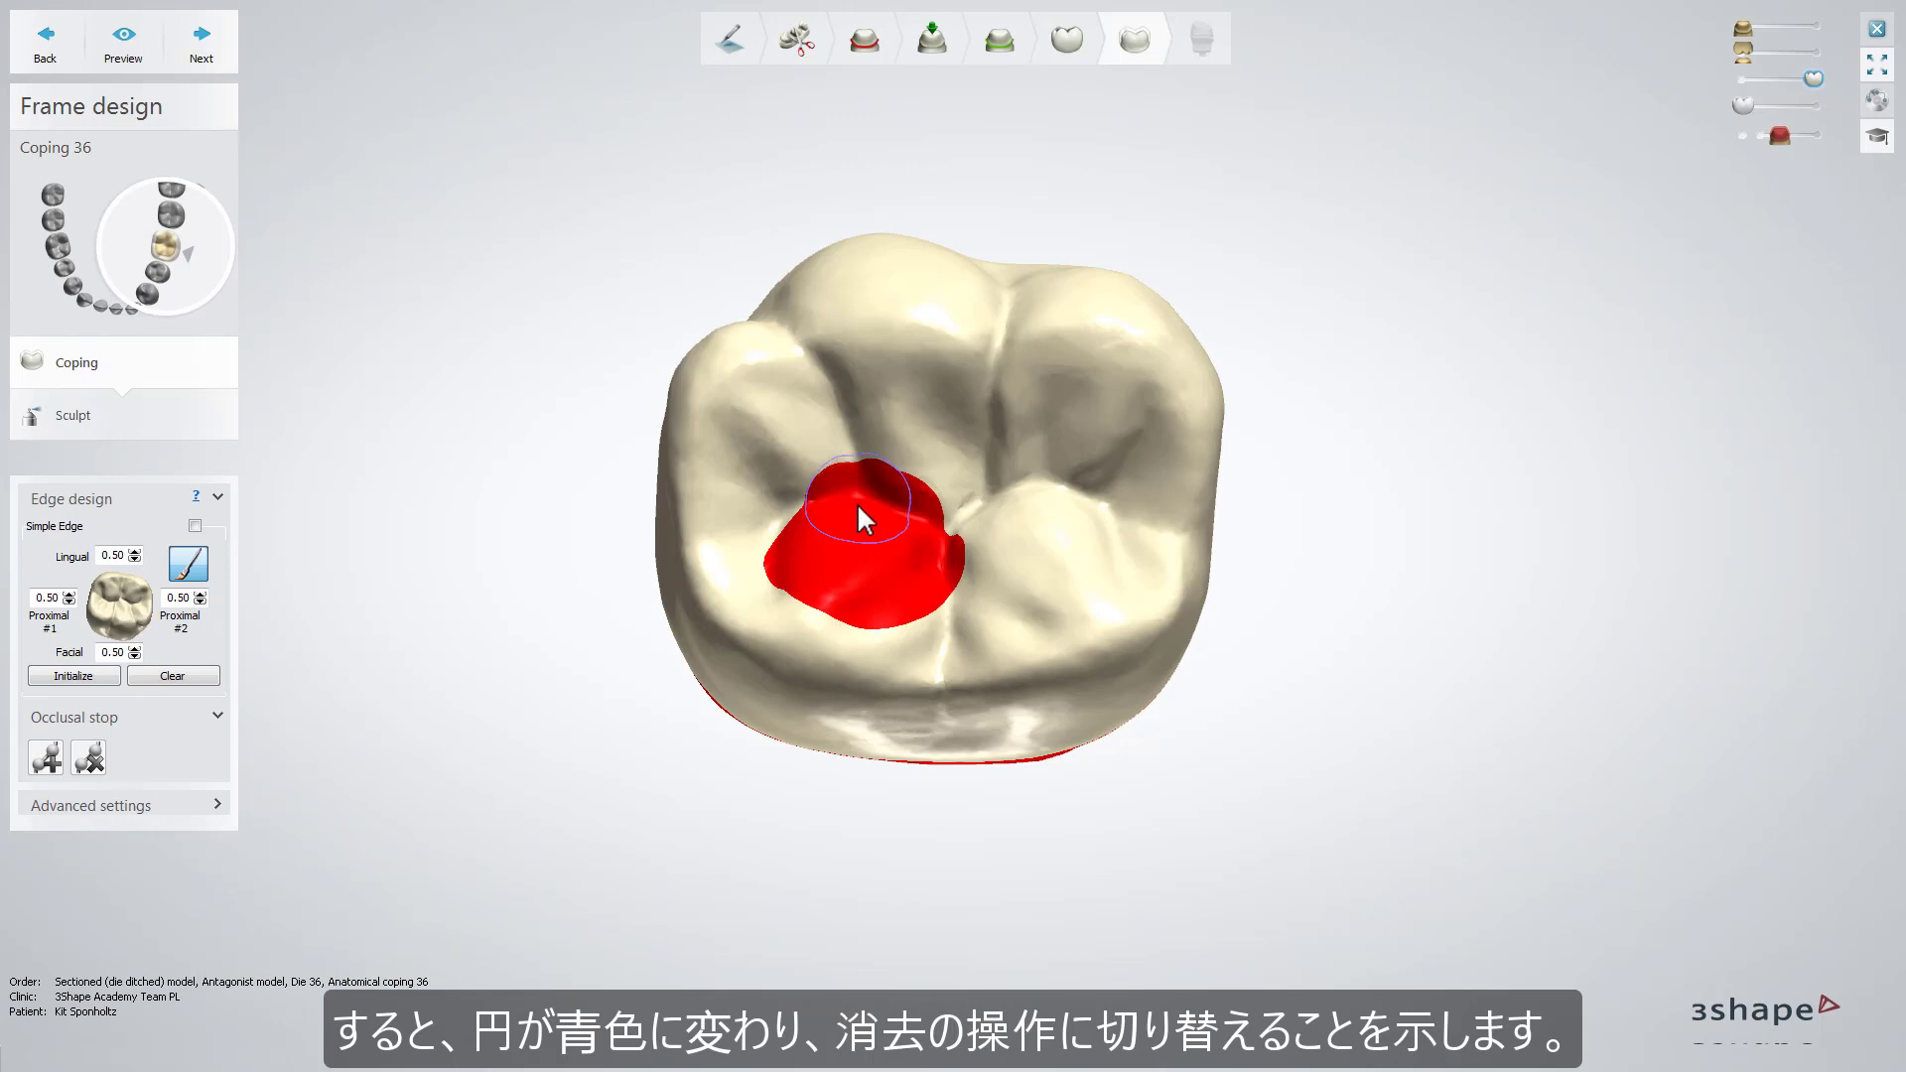
mouse_move(873, 502)
mouse_down()
mouse_move(927, 527)
mouse_move(911, 596)
mouse_move(834, 587)
mouse_move(797, 552)
mouse_move(850, 545)
mouse_up()
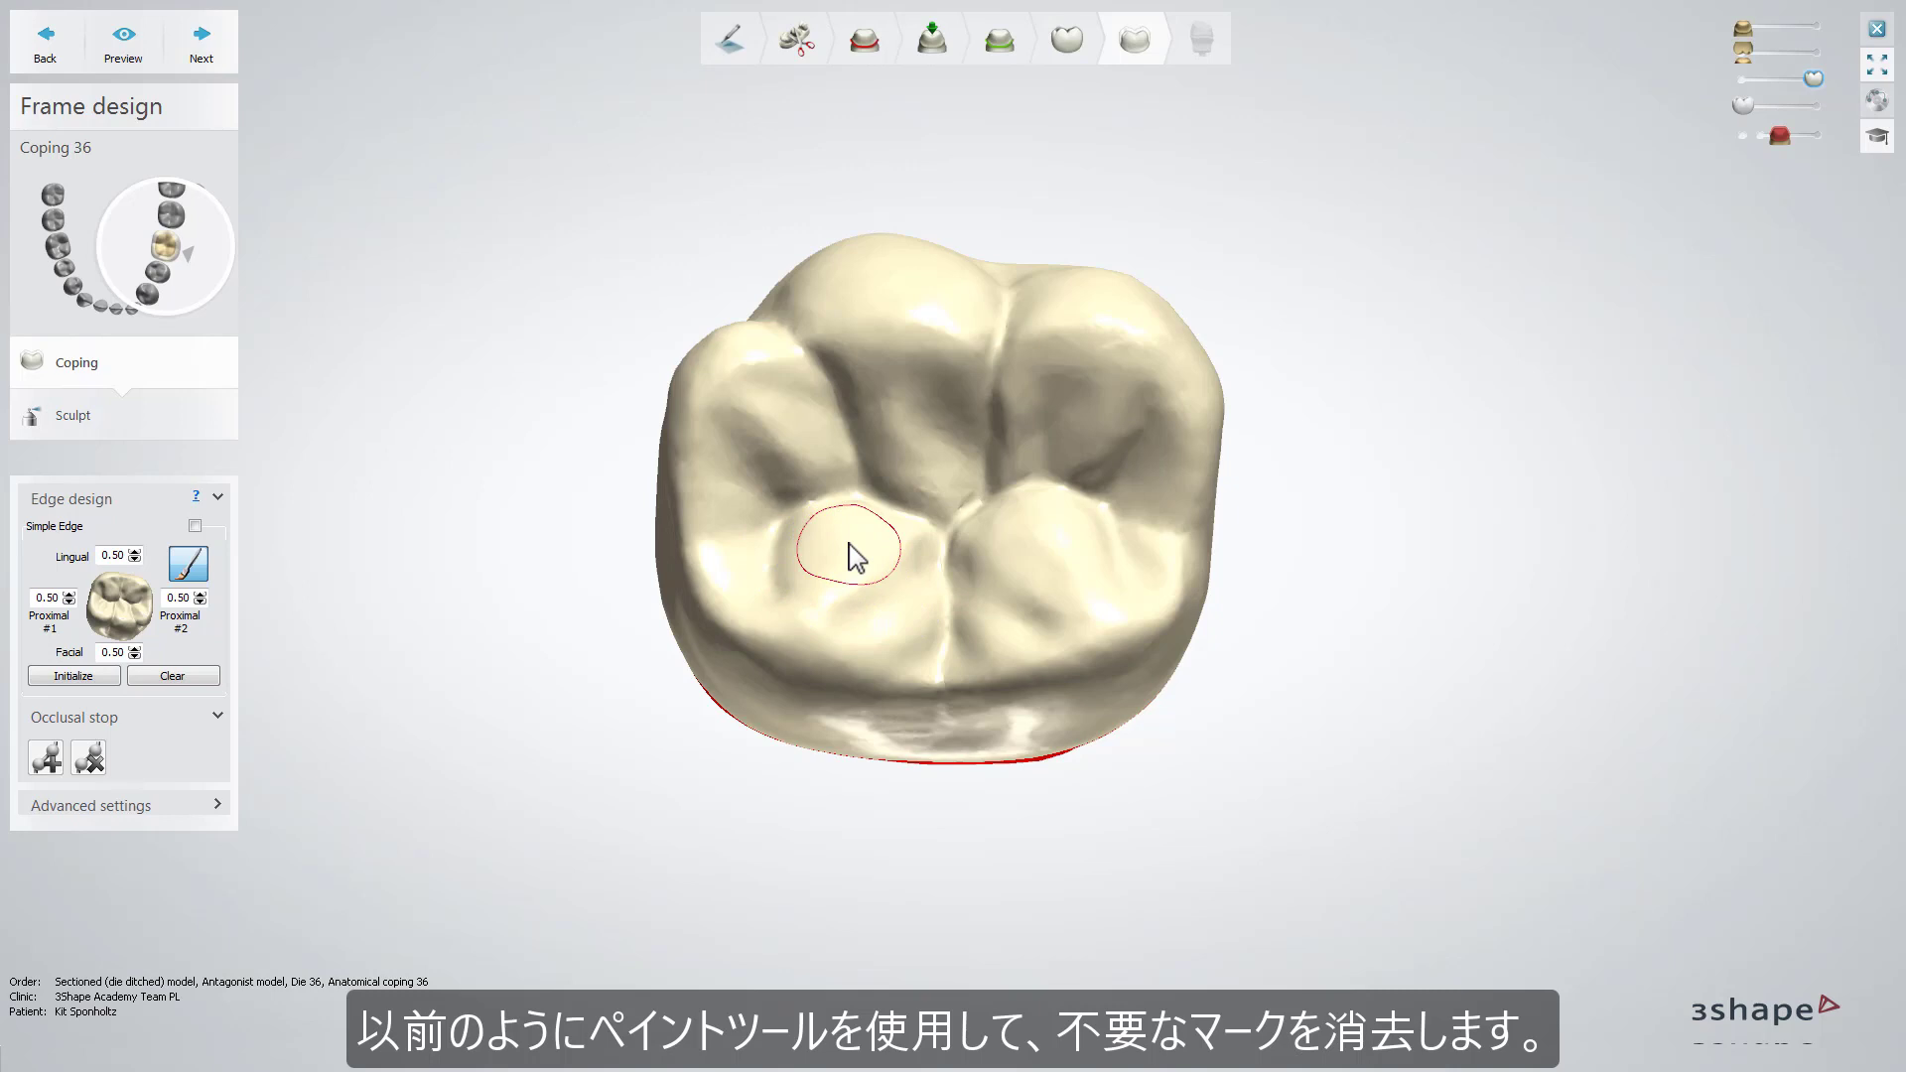
Step: Mark one occlusal cusp as an area to exclude from reduction and preview the resulting coping
click(812, 516)
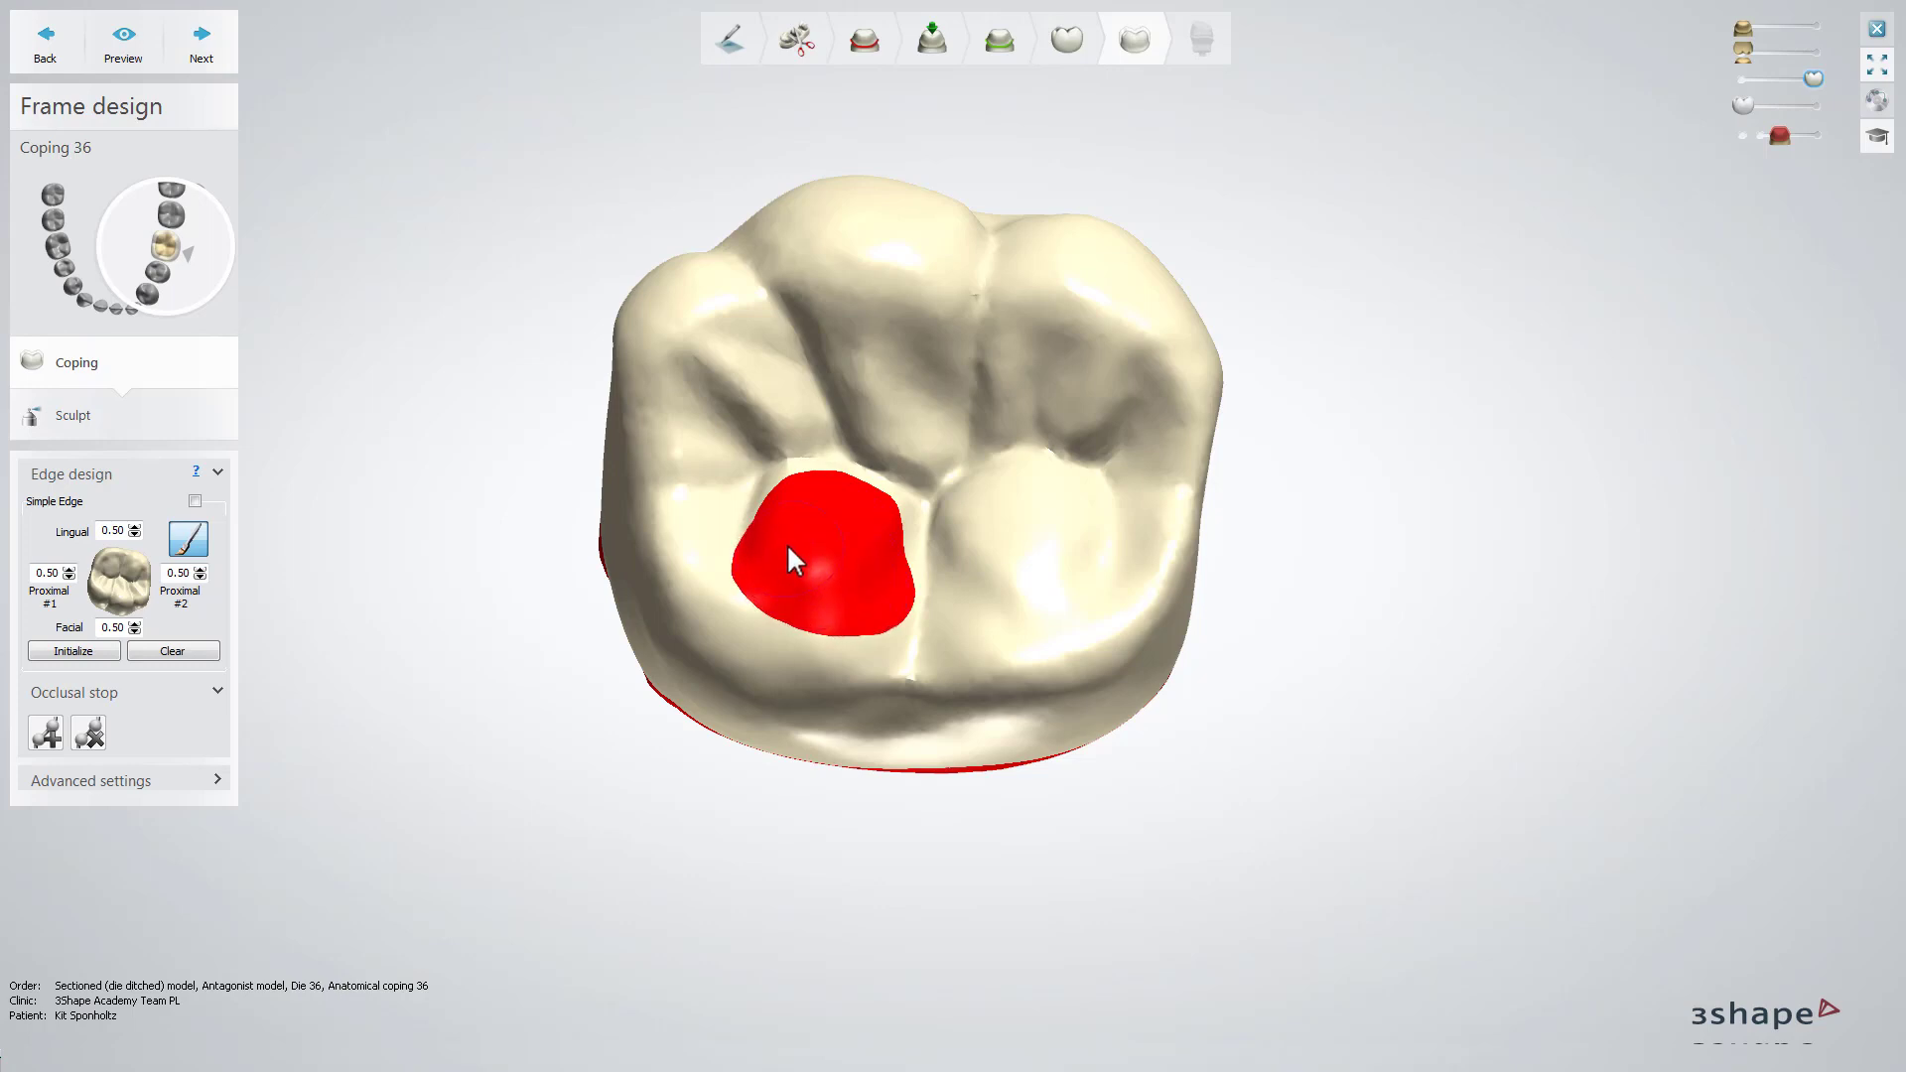
click(124, 47)
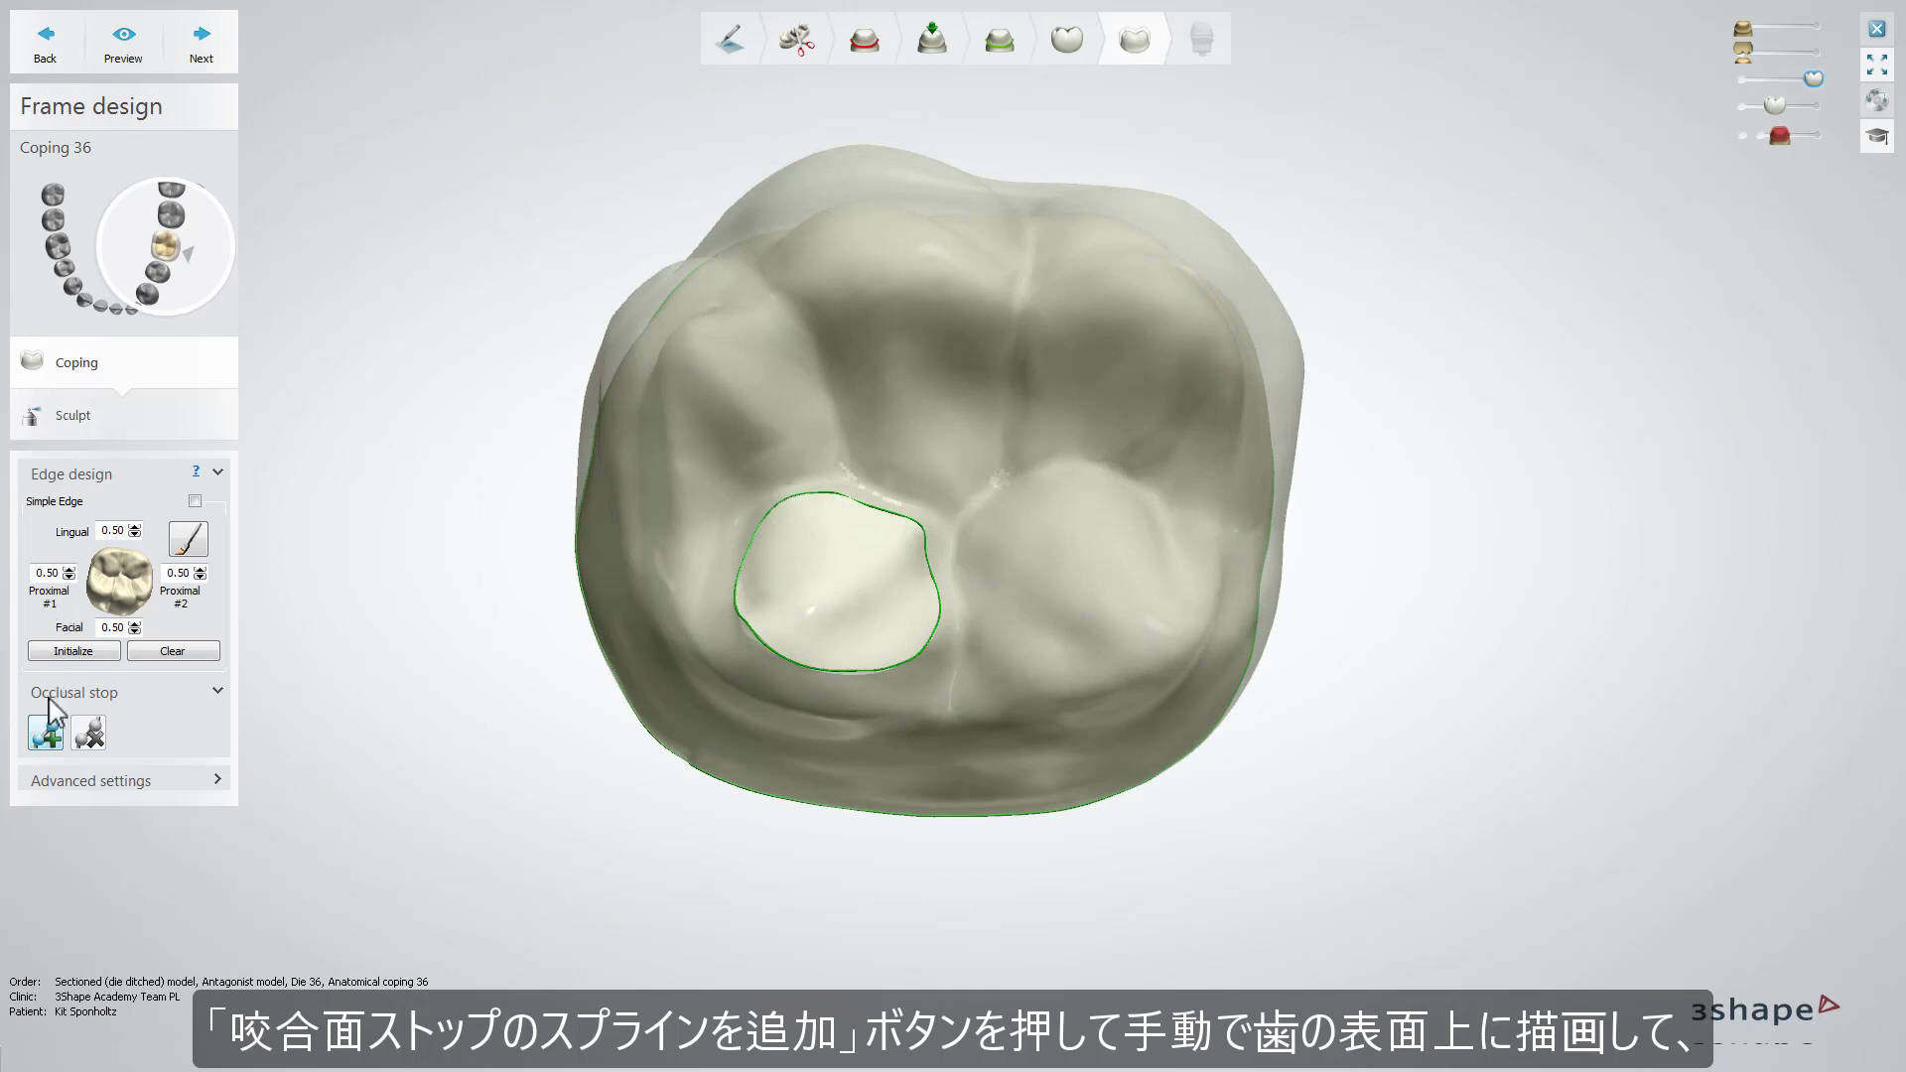
Step: Draw an additional occlusal stop spline on the cusp diagonally opposite the marked one and adjust its outline
click(46, 735)
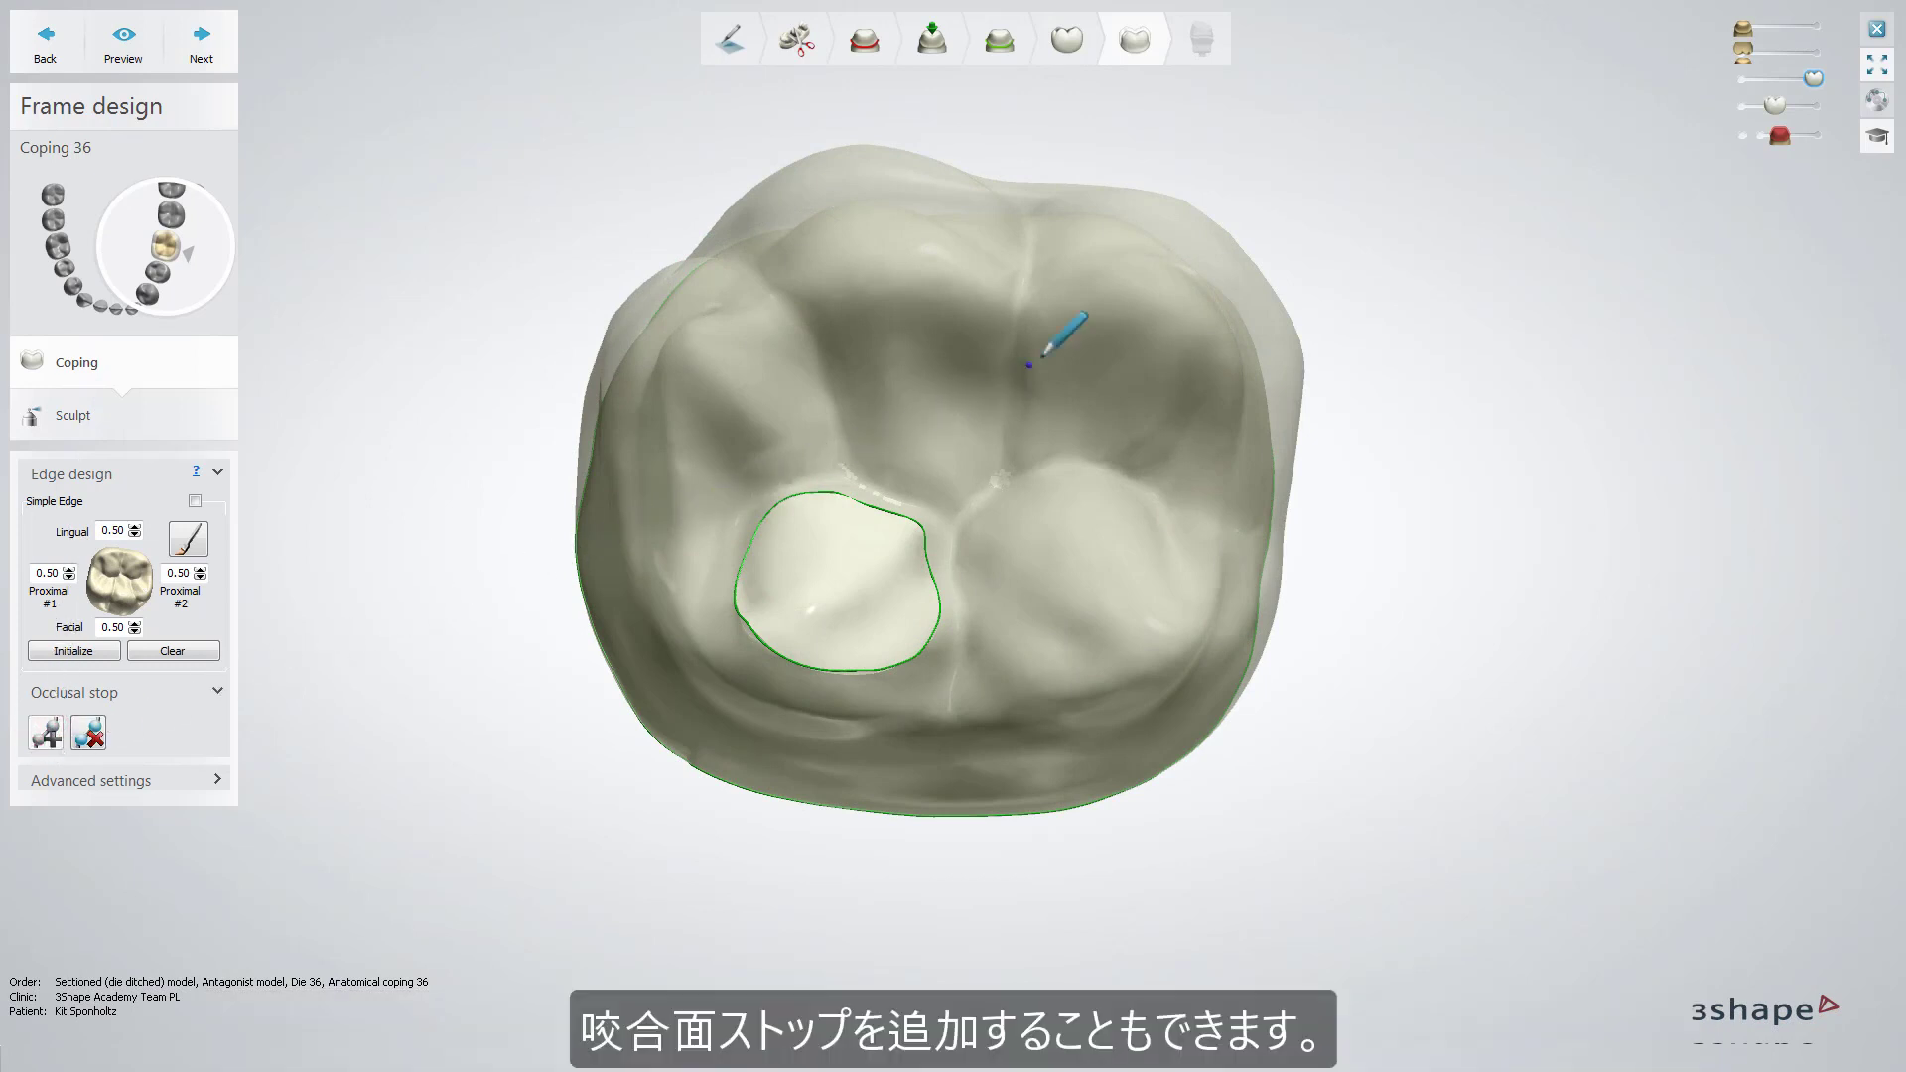
mouse_move(1029, 365)
mouse_down()
mouse_move(1087, 335)
mouse_move(1154, 345)
mouse_move(1181, 417)
mouse_move(1151, 444)
mouse_move(1025, 434)
mouse_move(1010, 407)
mouse_move(1030, 367)
mouse_up()
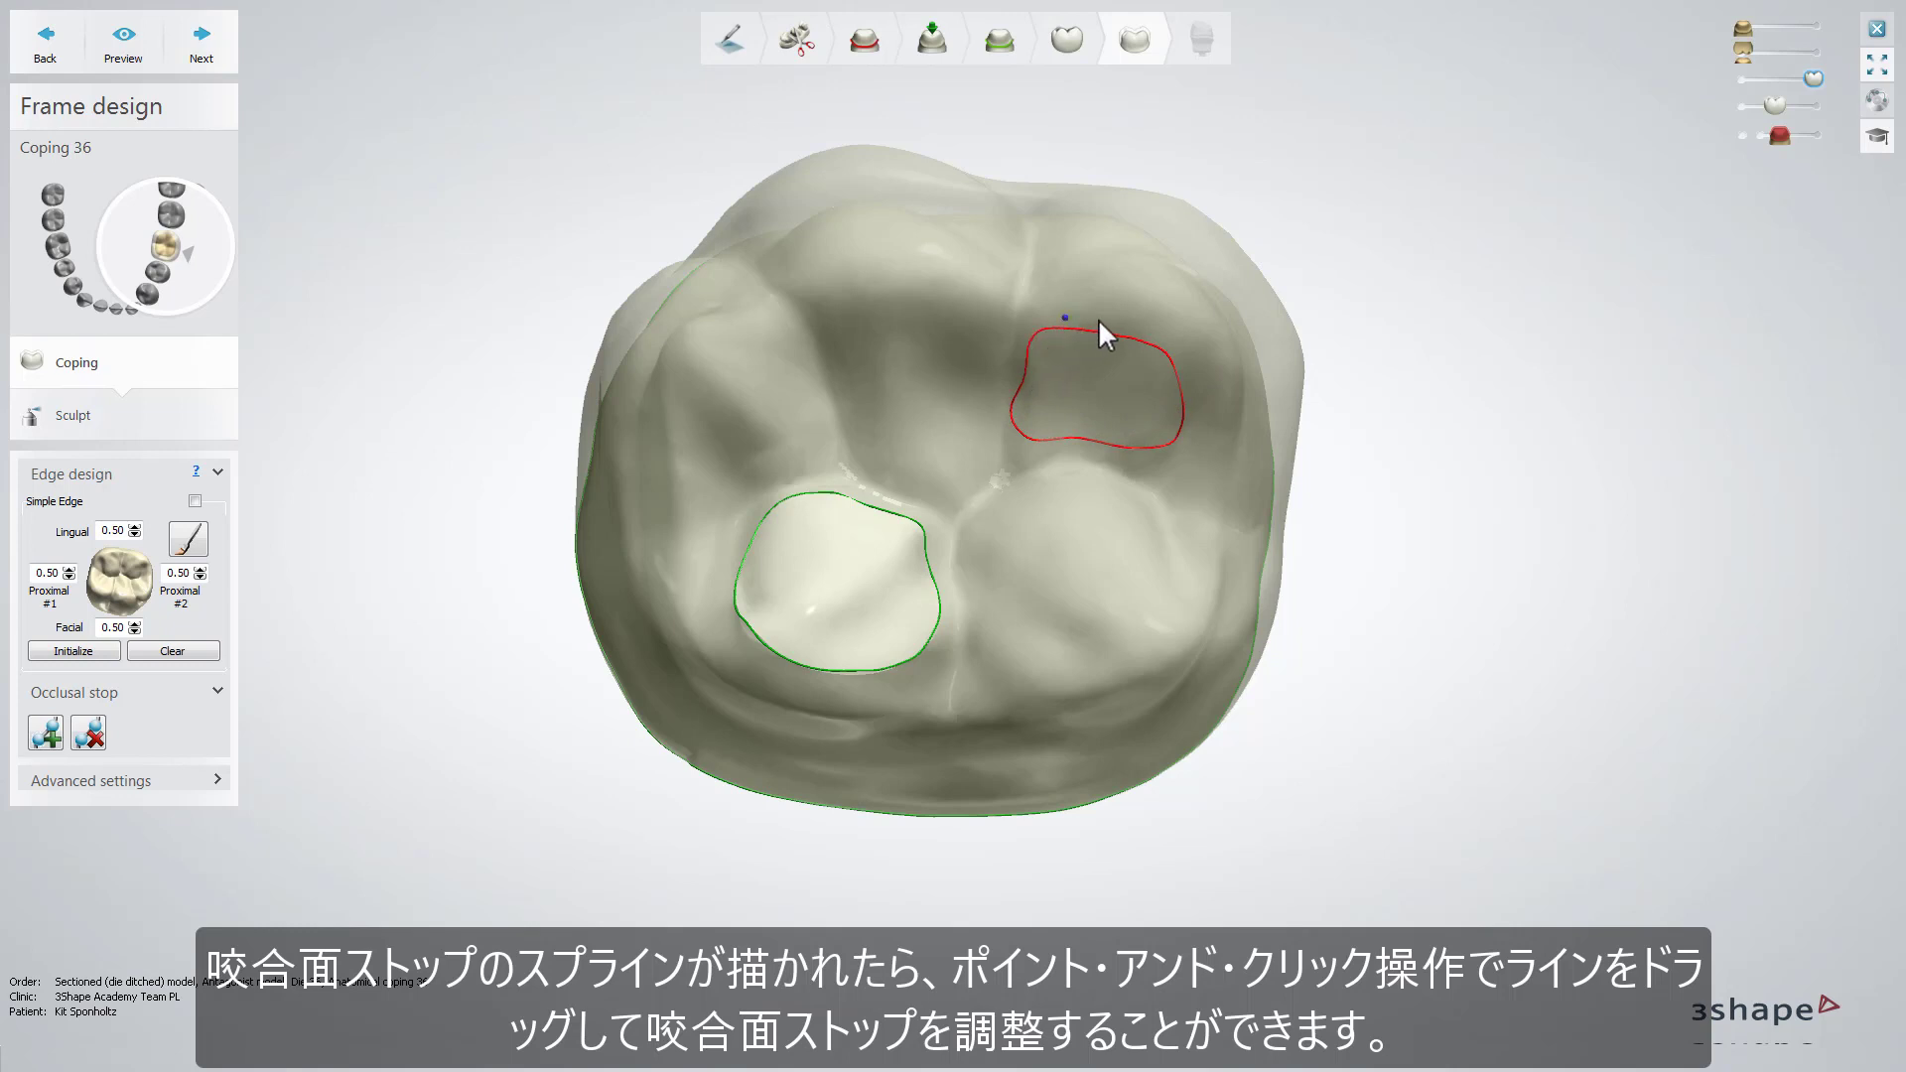
right_click(1191, 428)
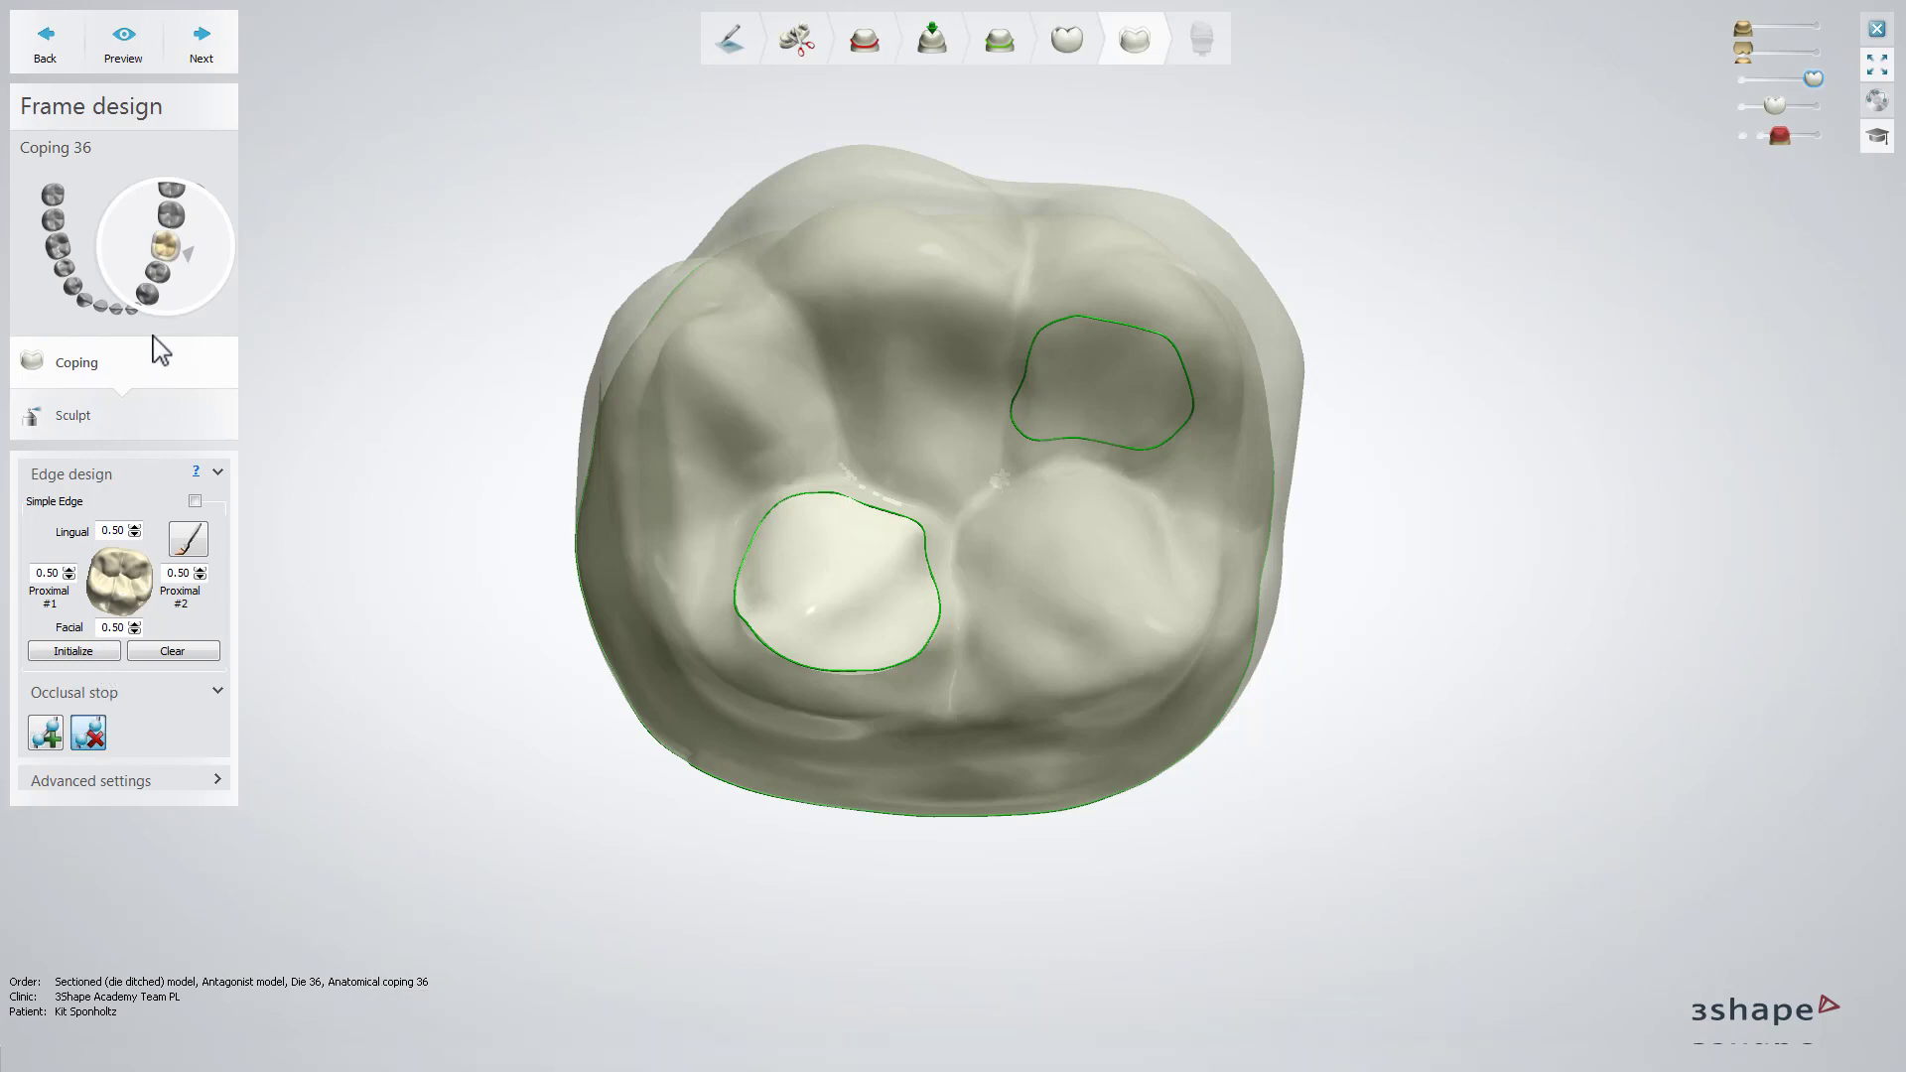
Step: Proceed to sculpting coping 36 and morph one of its sides slightly outward
click(203, 49)
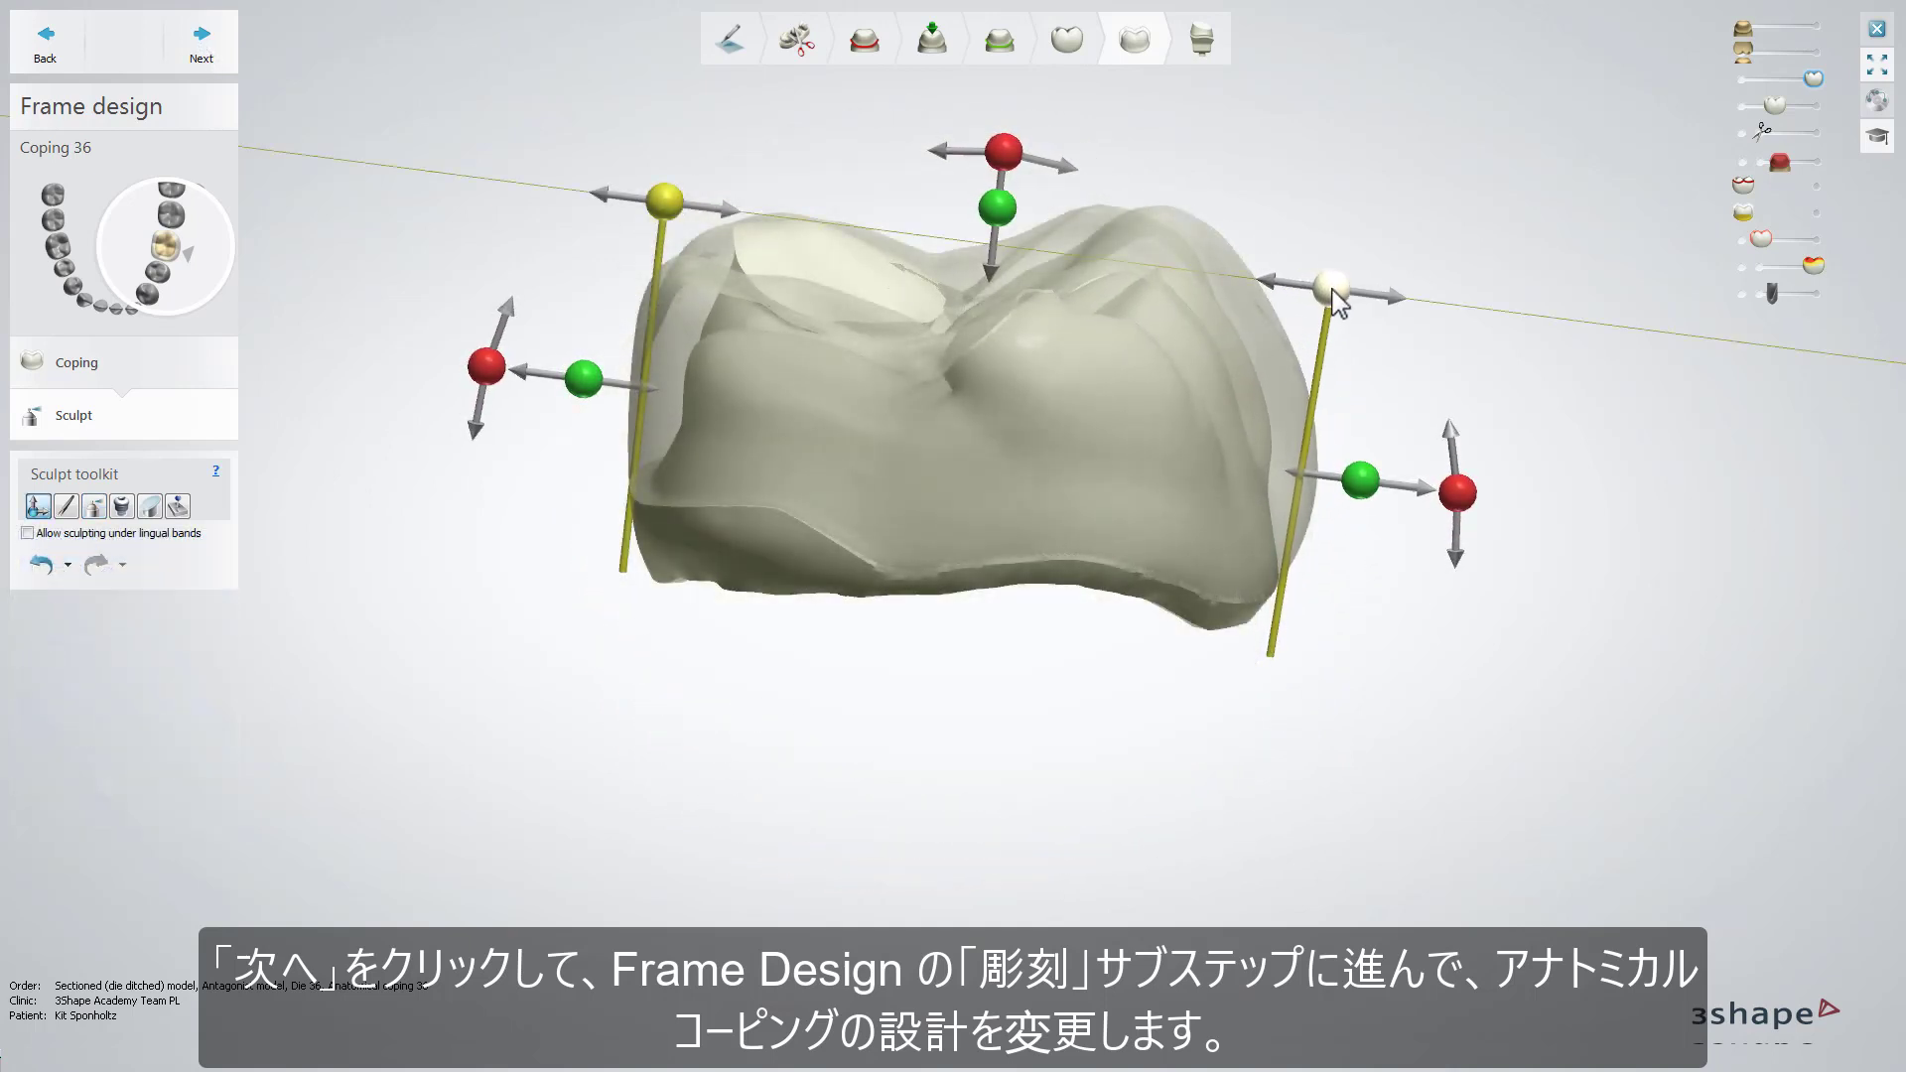
drag(584, 375, 569, 377)
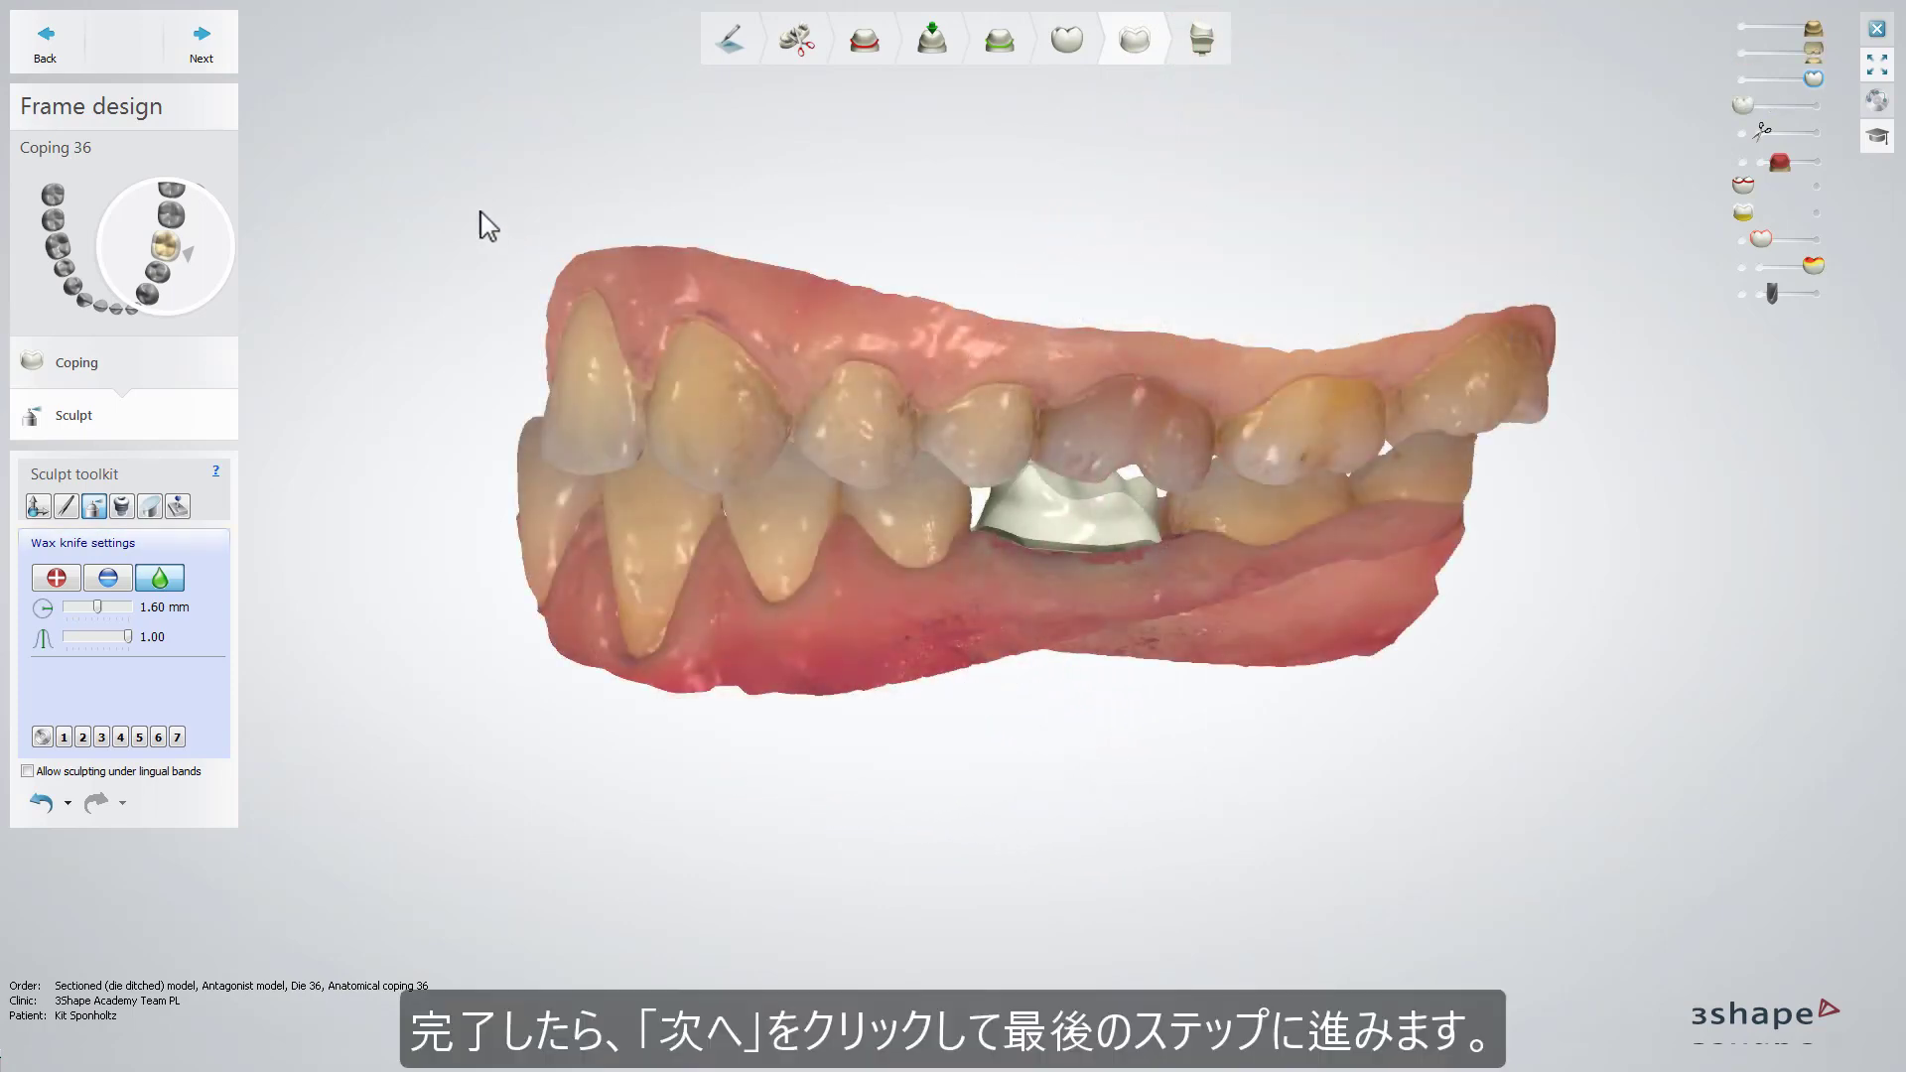
Step: Complete and save the anatomical coping 36 design, and close the design session
click(201, 43)
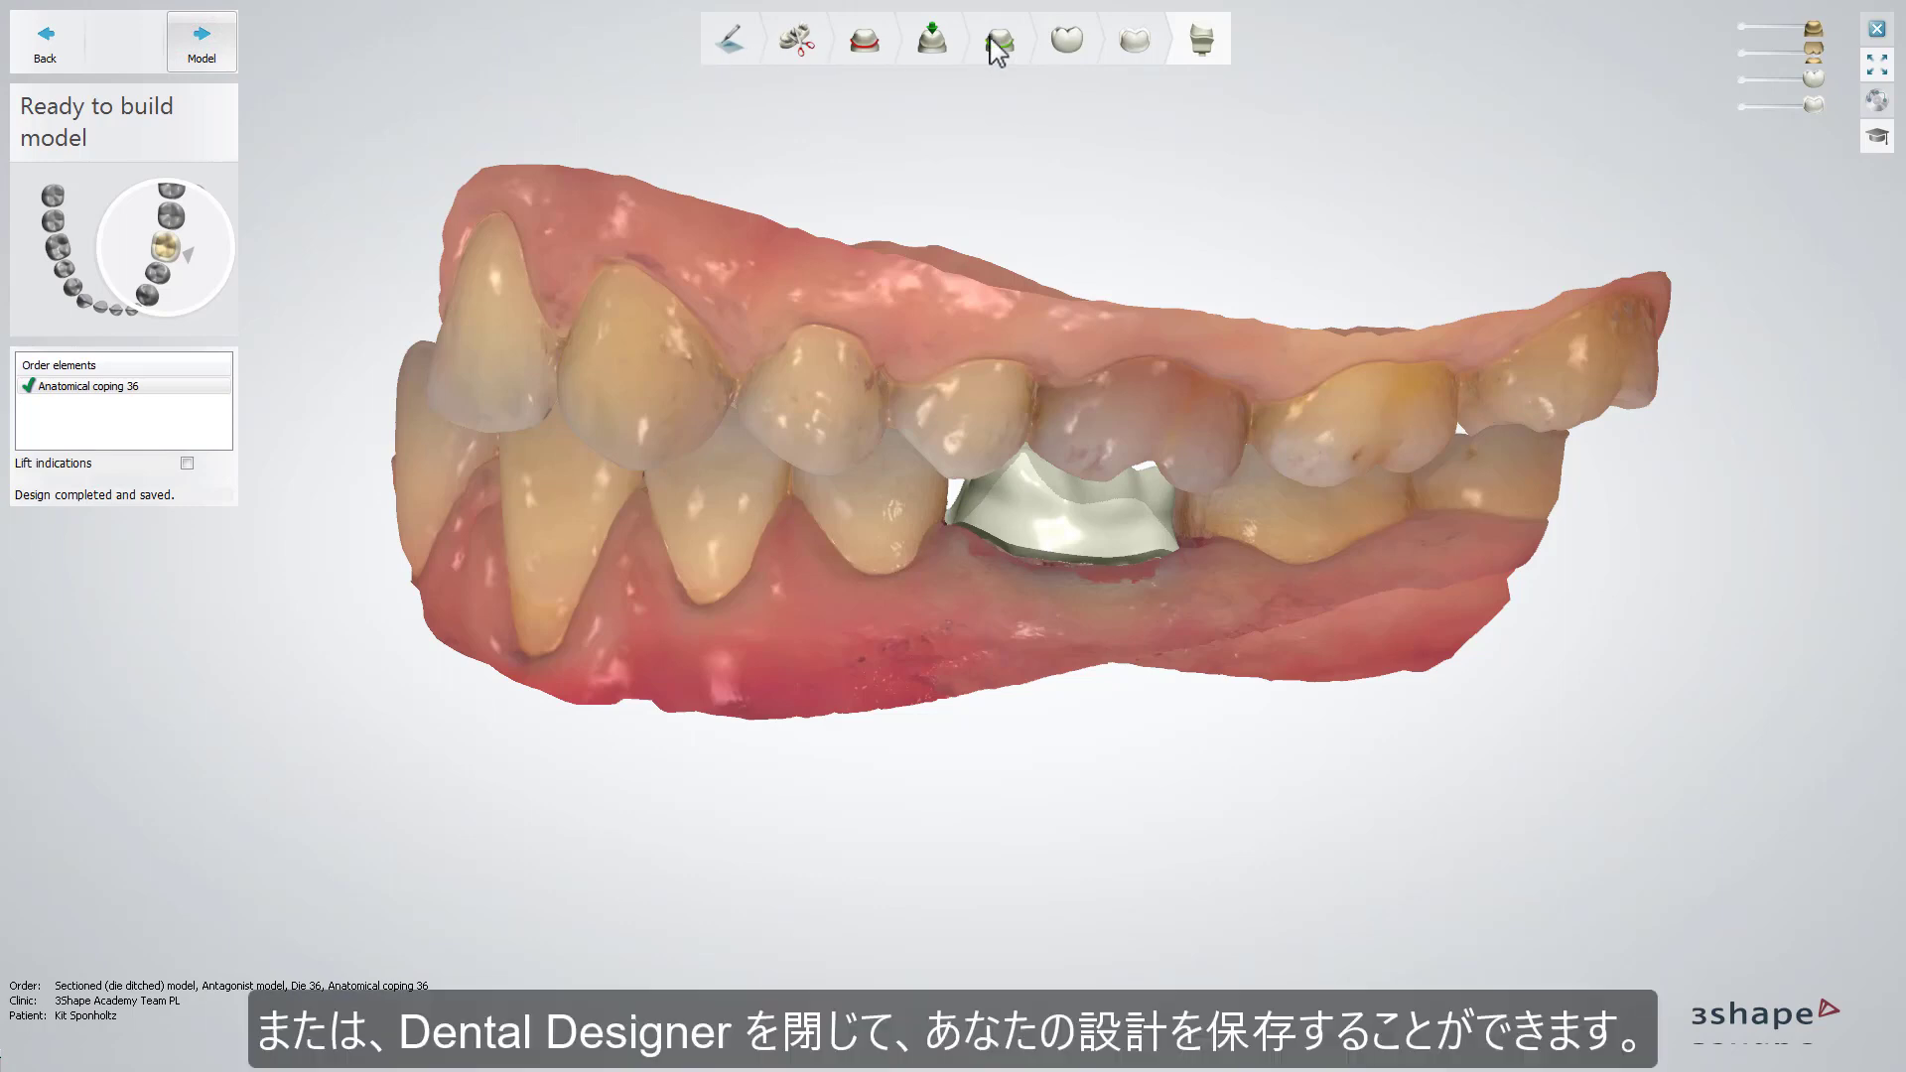
click(1878, 29)
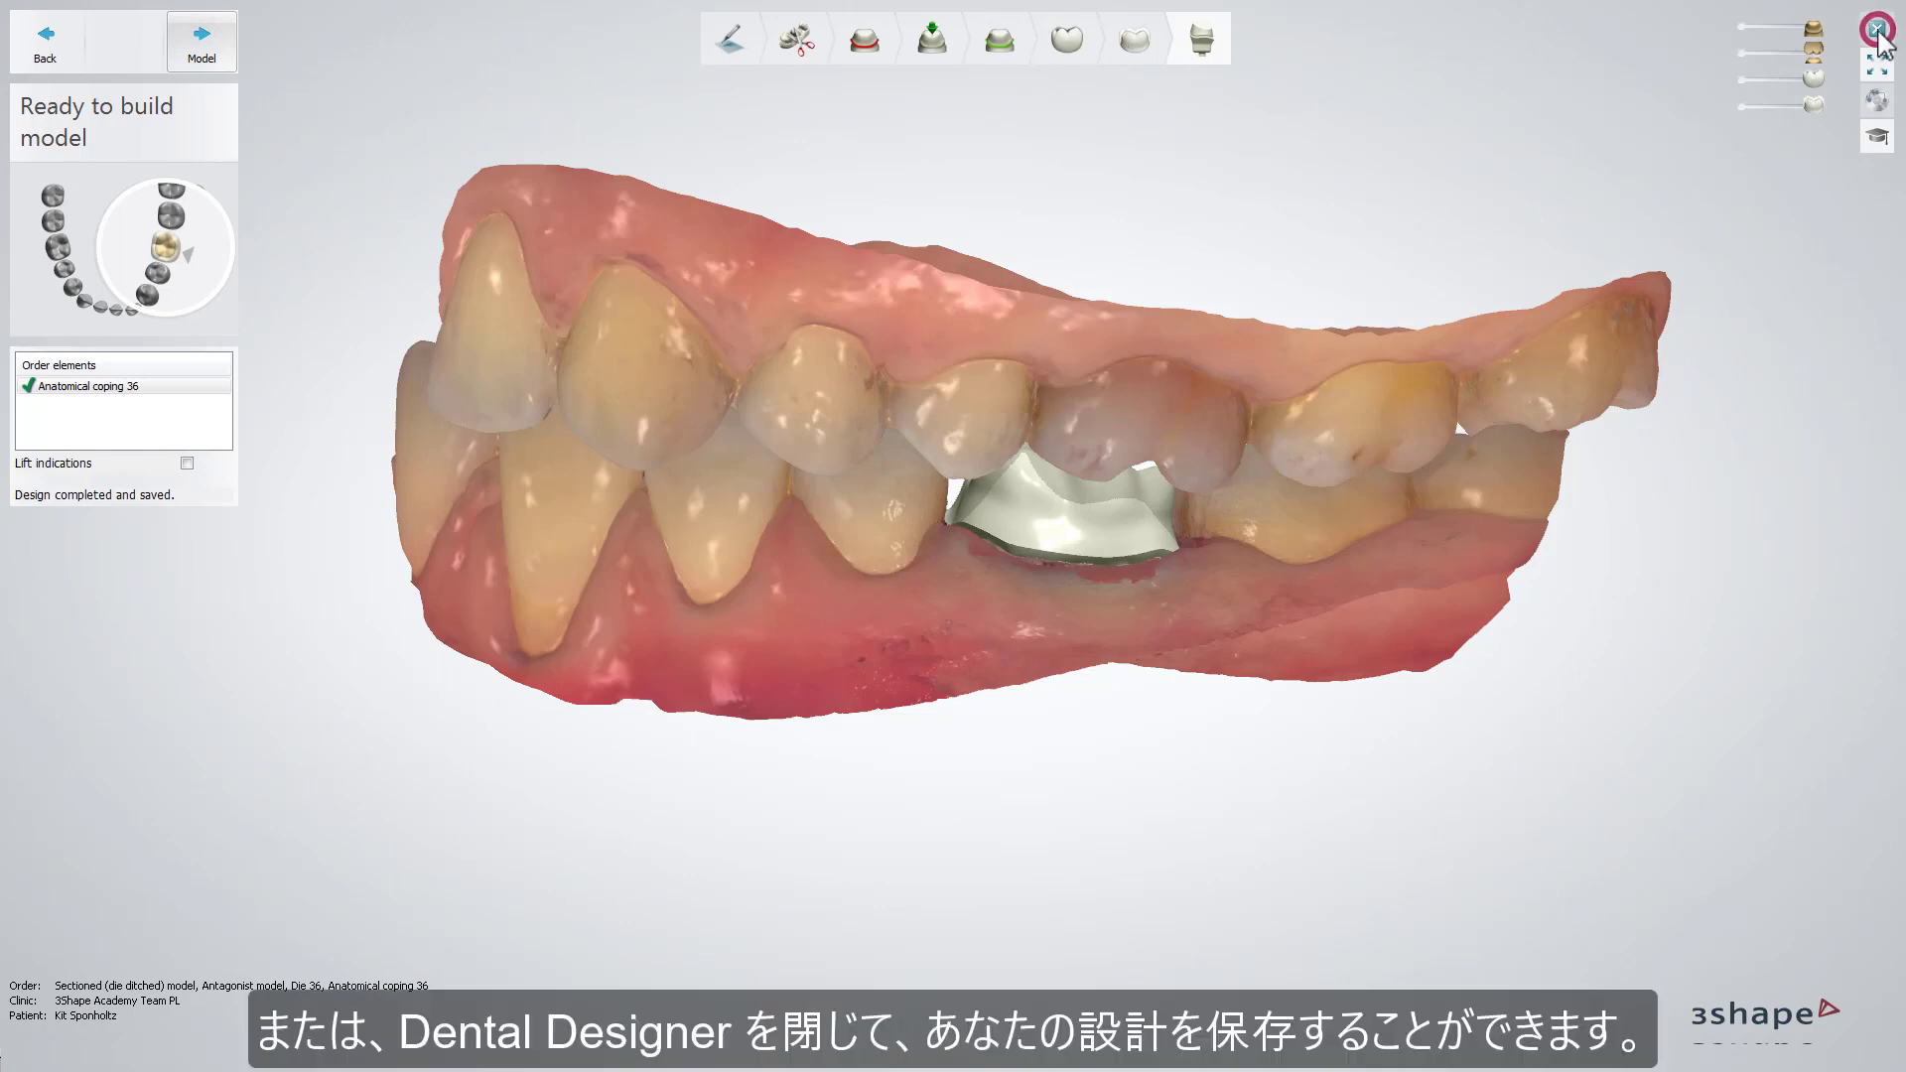